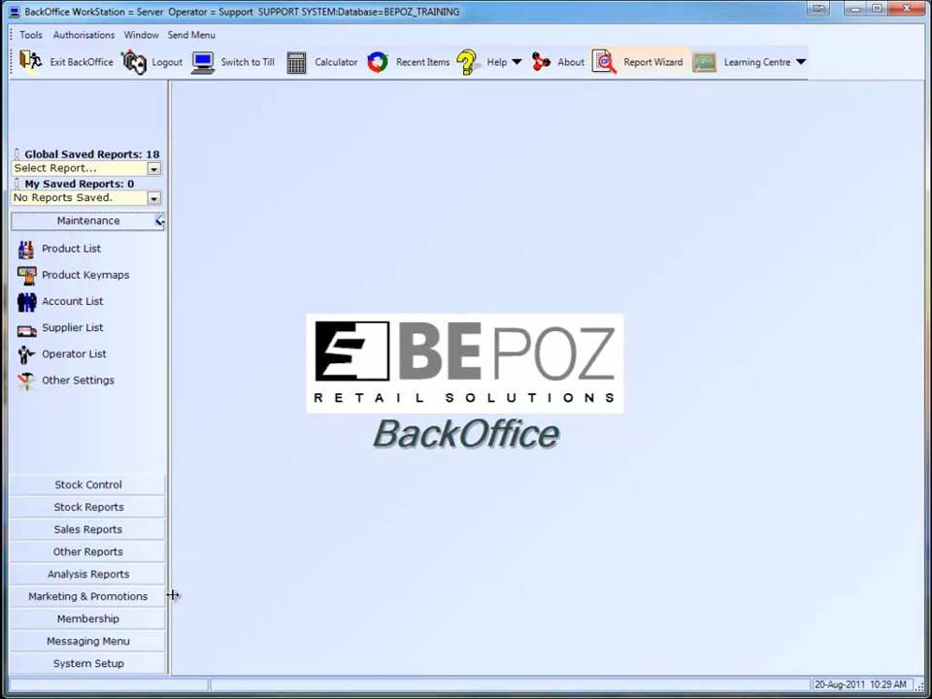
Open the product promotions setup and create a new price promotion named "My Promo".
click(144, 596)
click(84, 388)
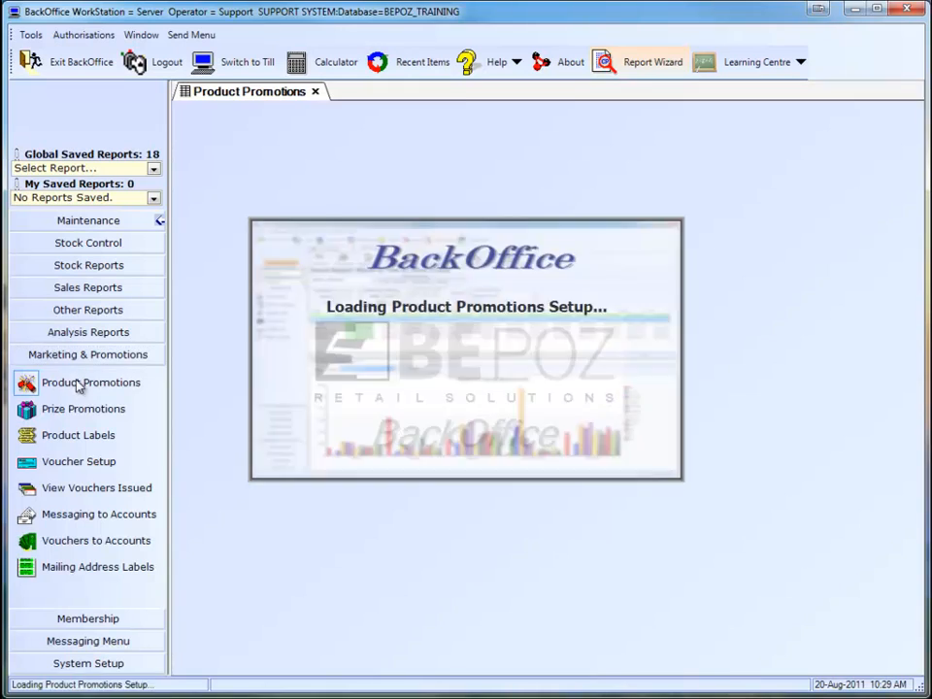
click(355, 116)
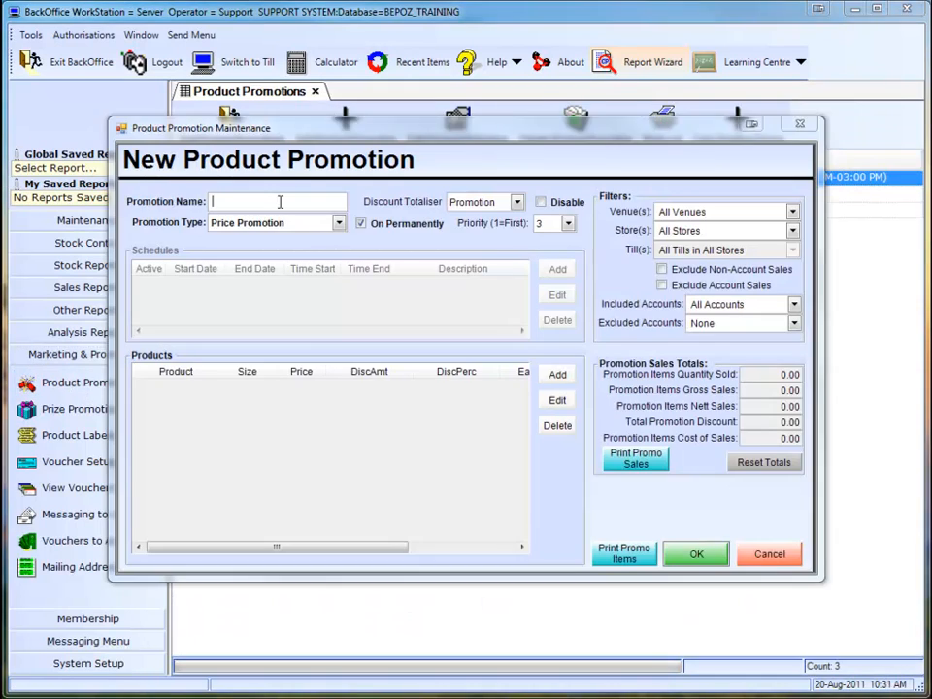
text(My Promo)
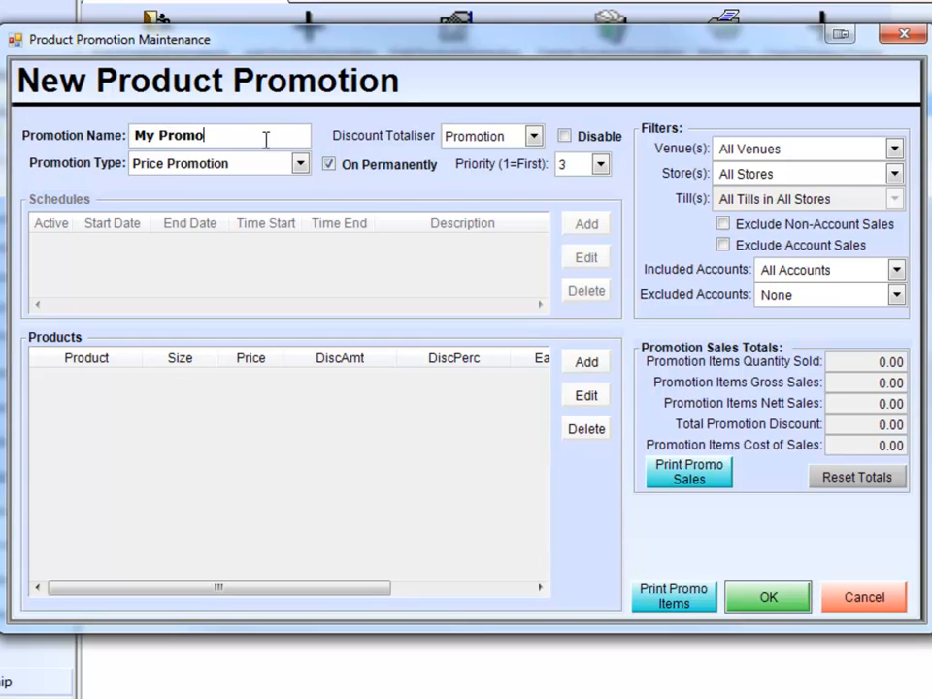
Turn off permanent activation for the promotion and add an every-day schedule running 24 hours a day.
click(339, 164)
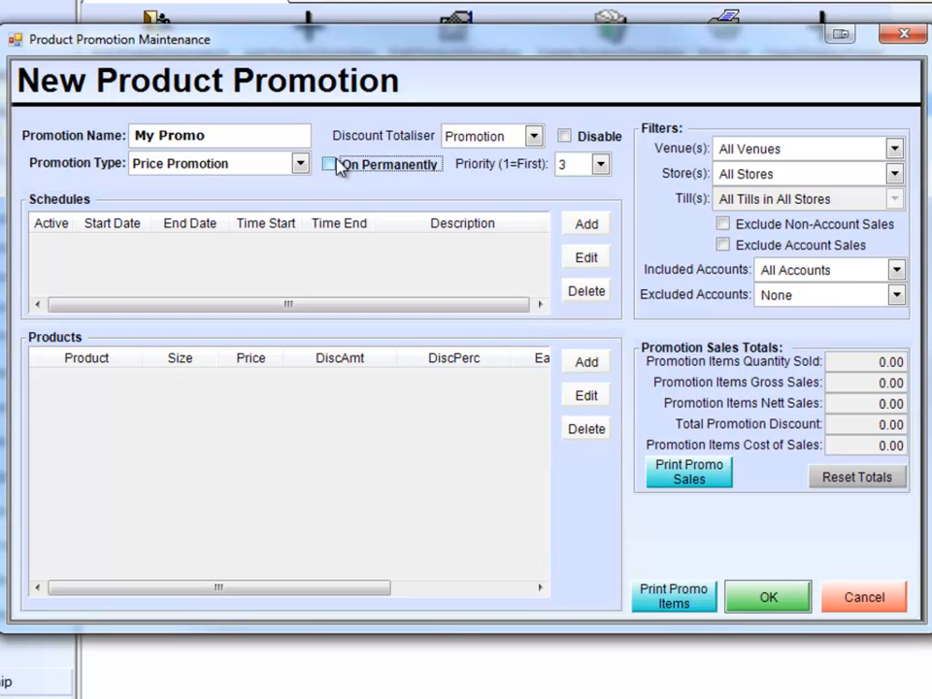
click(586, 224)
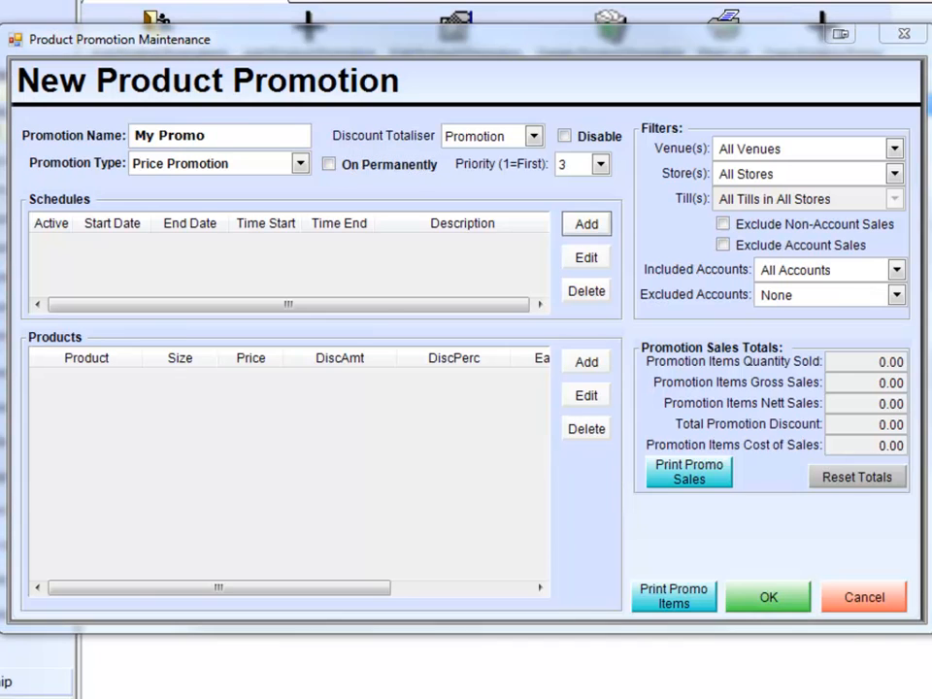
click(599, 227)
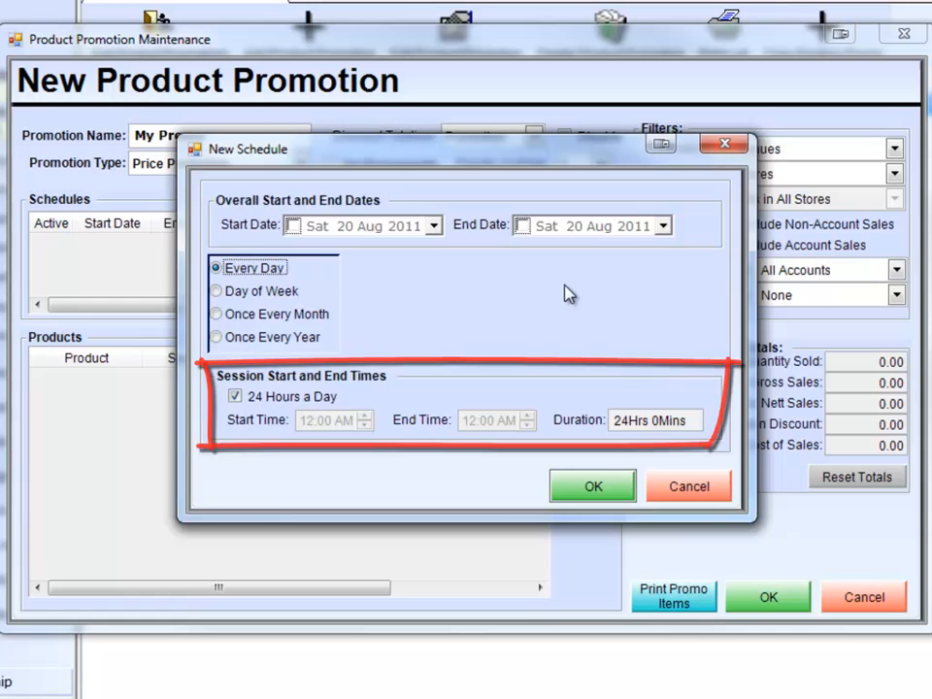
click(591, 483)
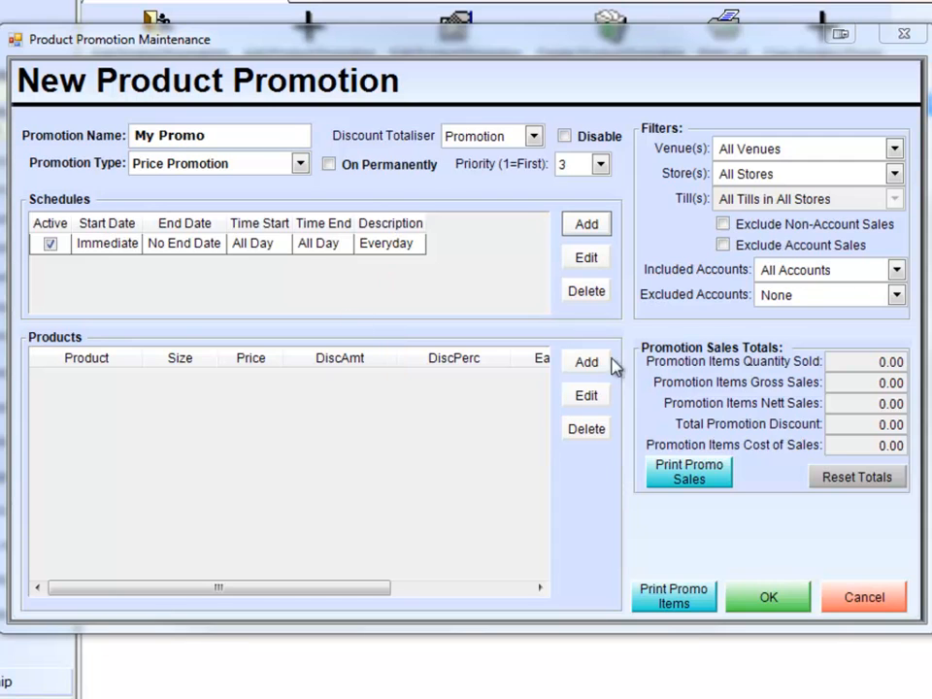
Edit the promotion's schedule so that its end date is 31 Oct 2011.
double_click(201, 254)
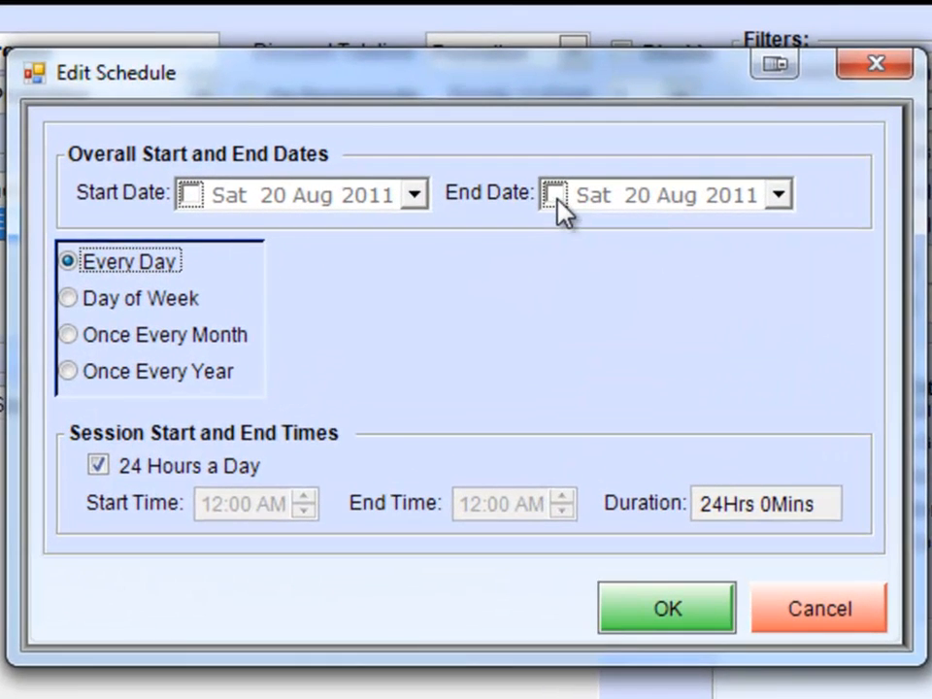
click(554, 195)
click(778, 195)
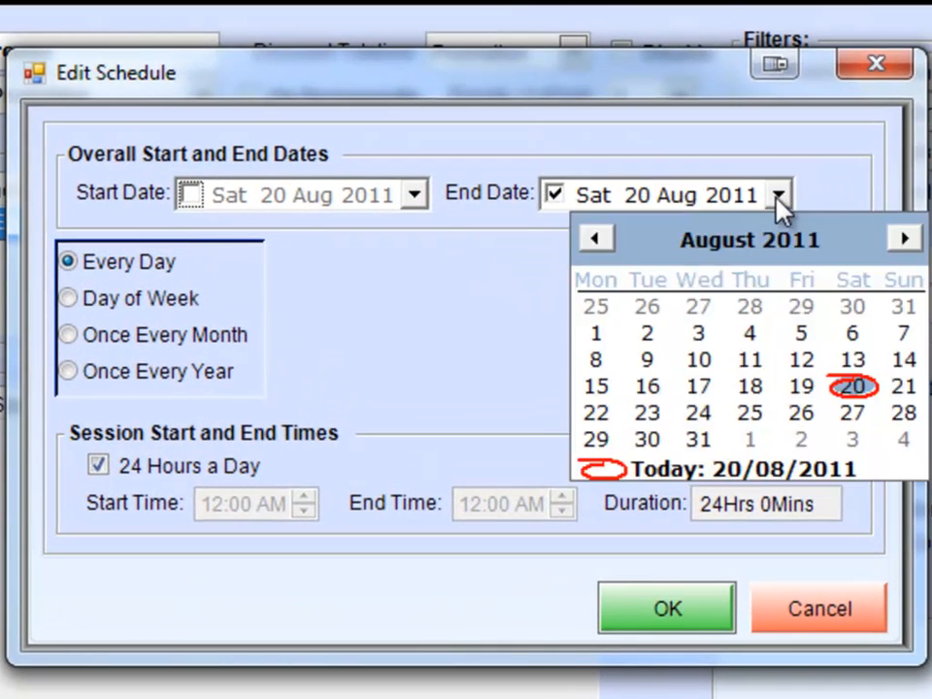
click(904, 238)
click(905, 238)
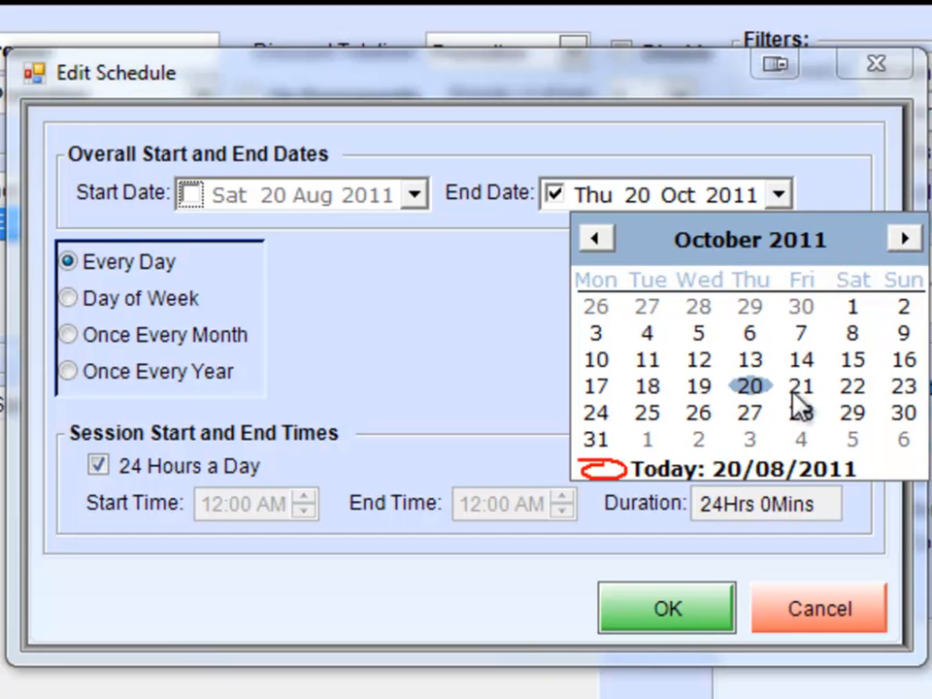
click(598, 441)
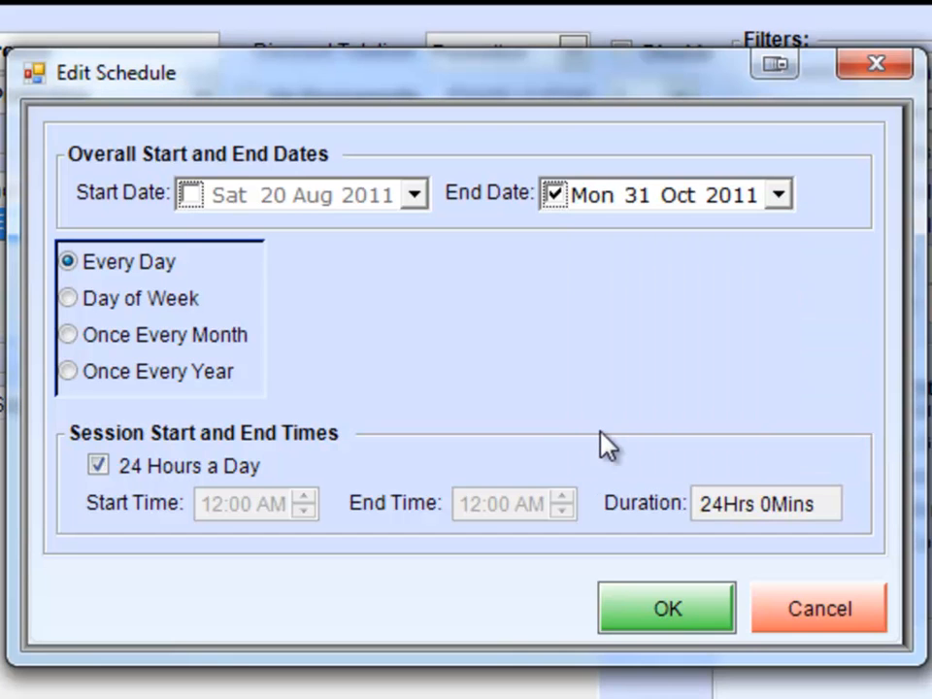
Change the schedule to Day of Week with Monday through Friday active, save it and review its description.
click(127, 298)
click(466, 304)
click(577, 305)
click(703, 304)
click(393, 343)
click(476, 345)
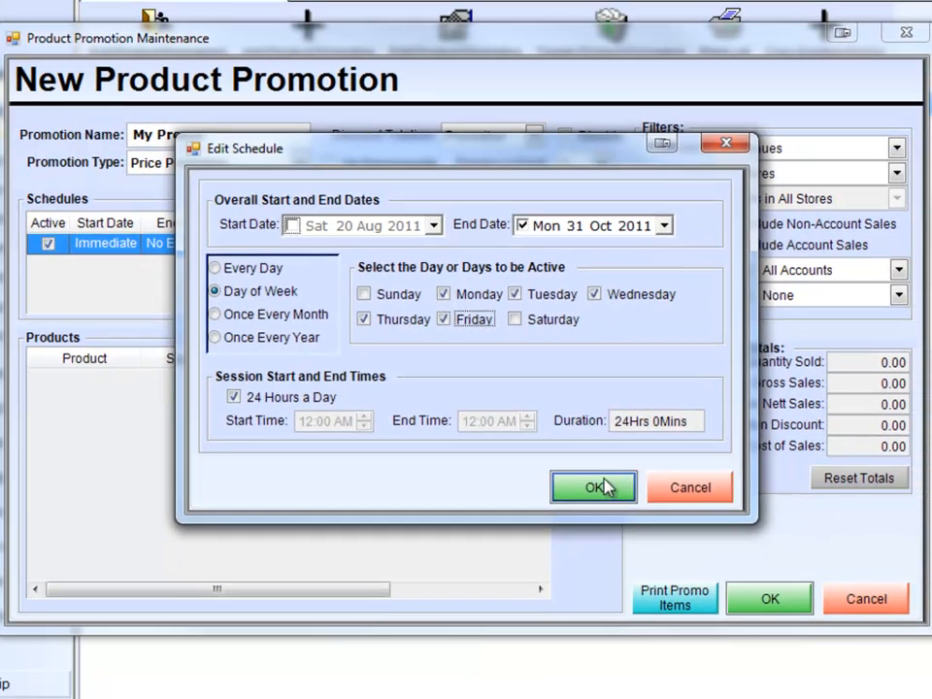
click(667, 608)
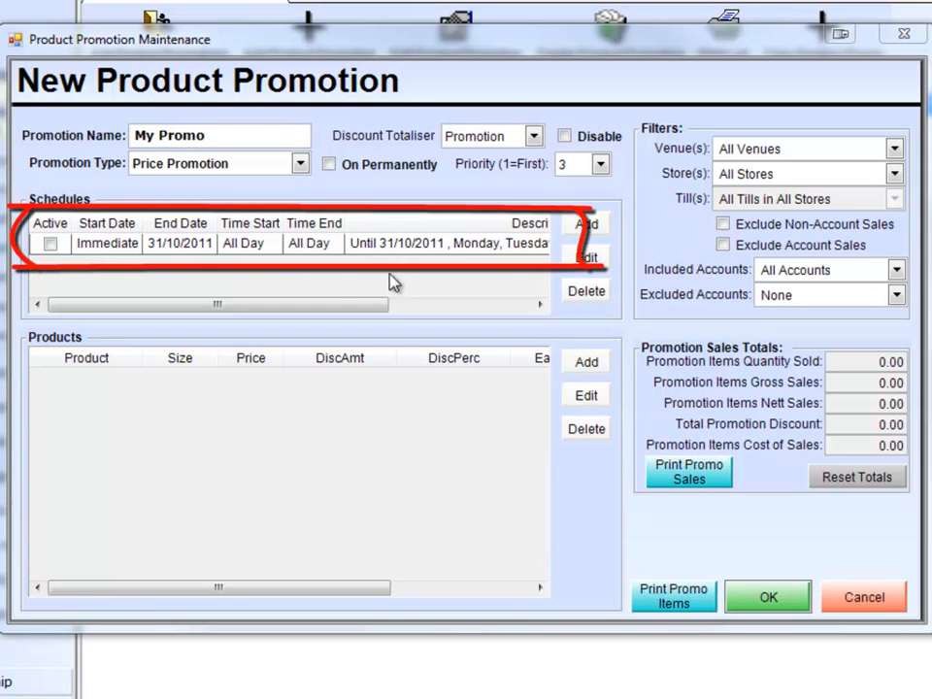
drag(198, 308, 366, 333)
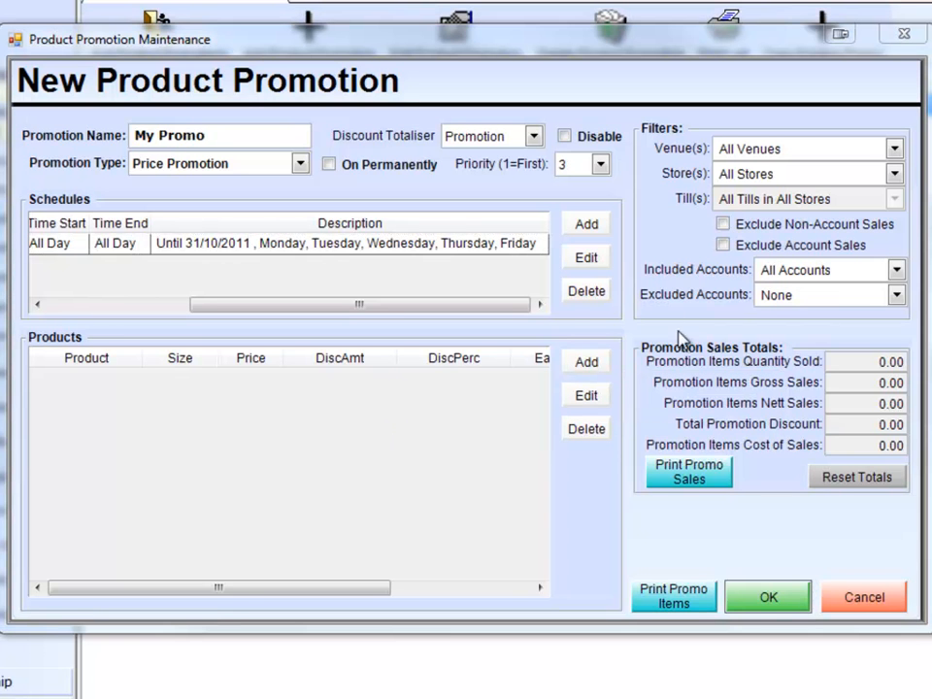
Restrict the weekday schedule's session from 24 hours a day to 03:00 PM until 06:00 PM and save it.
click(238, 250)
double_click(238, 250)
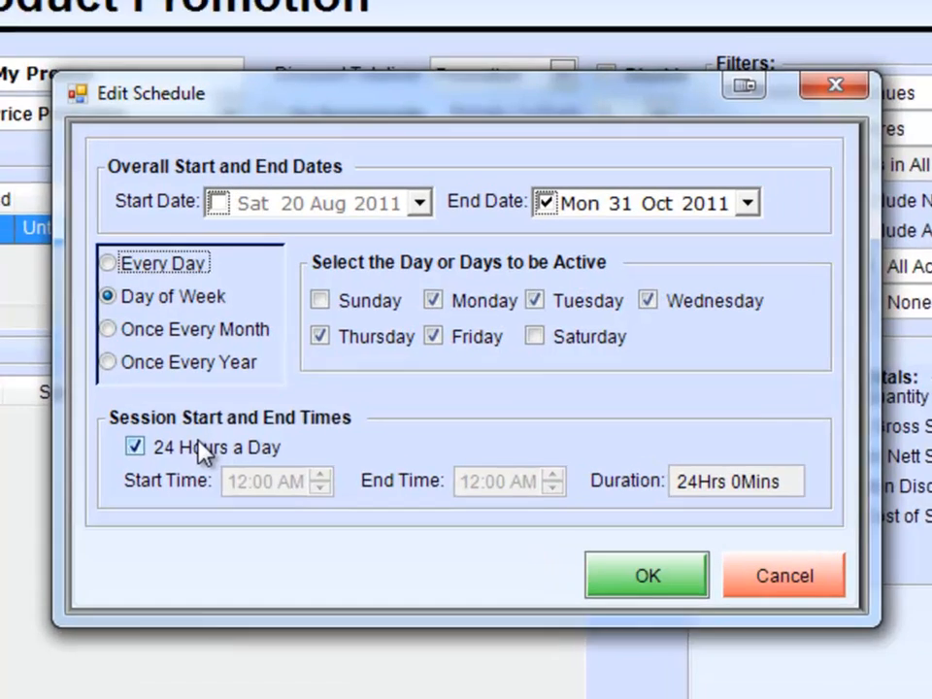
click(201, 452)
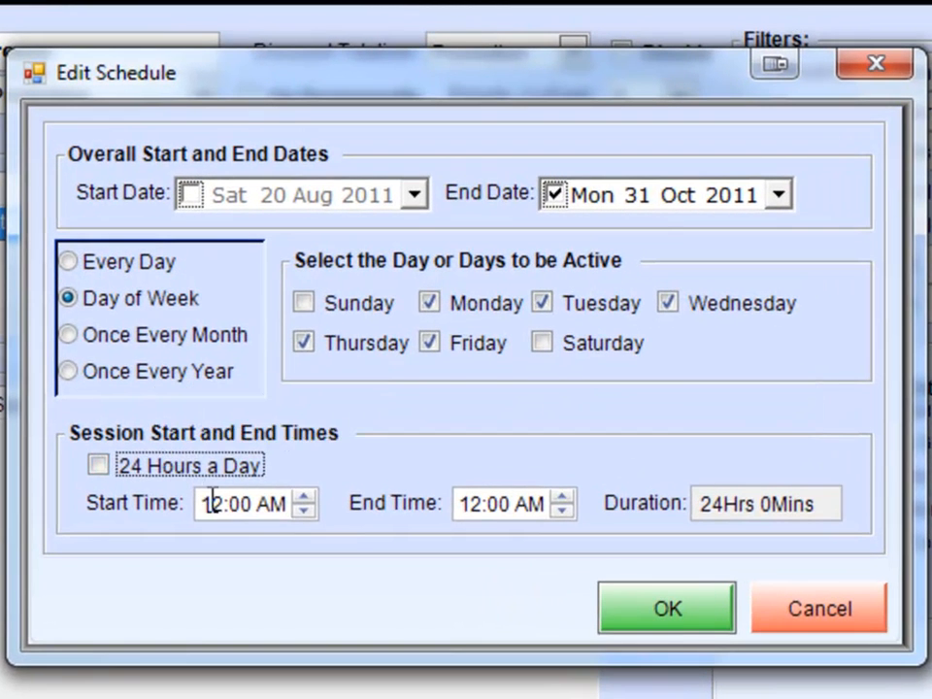
drag(231, 478, 337, 495)
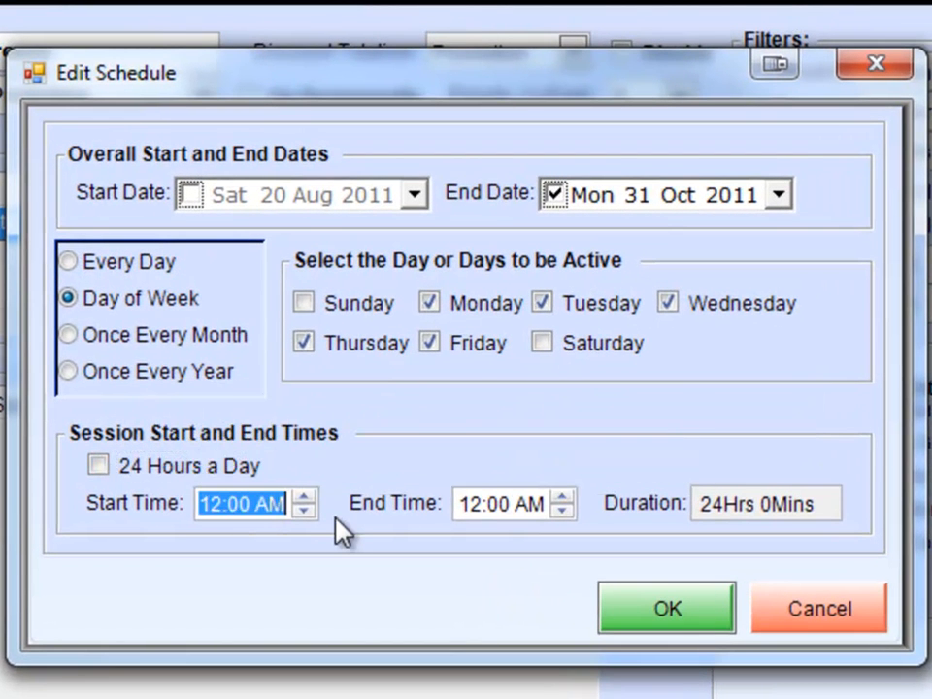
text(03:00 pm)
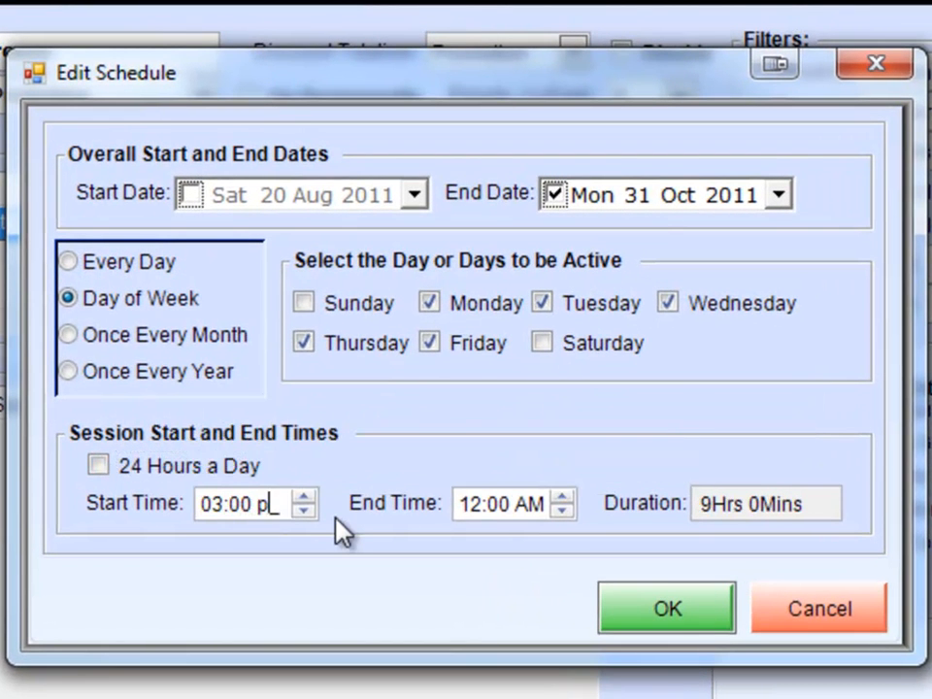
click(462, 501)
text(06:00 )
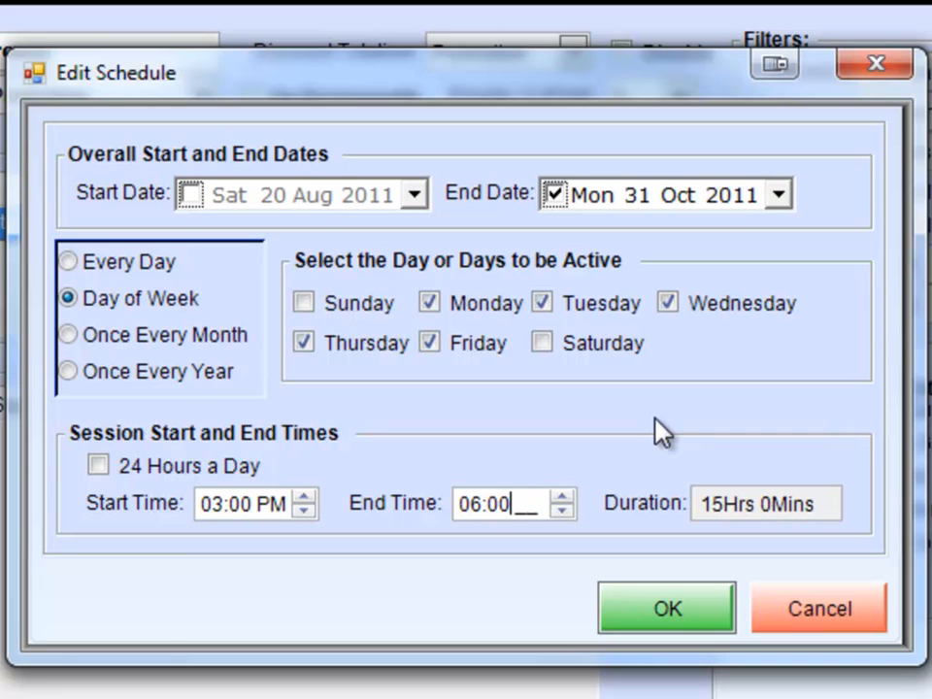
text(pm)
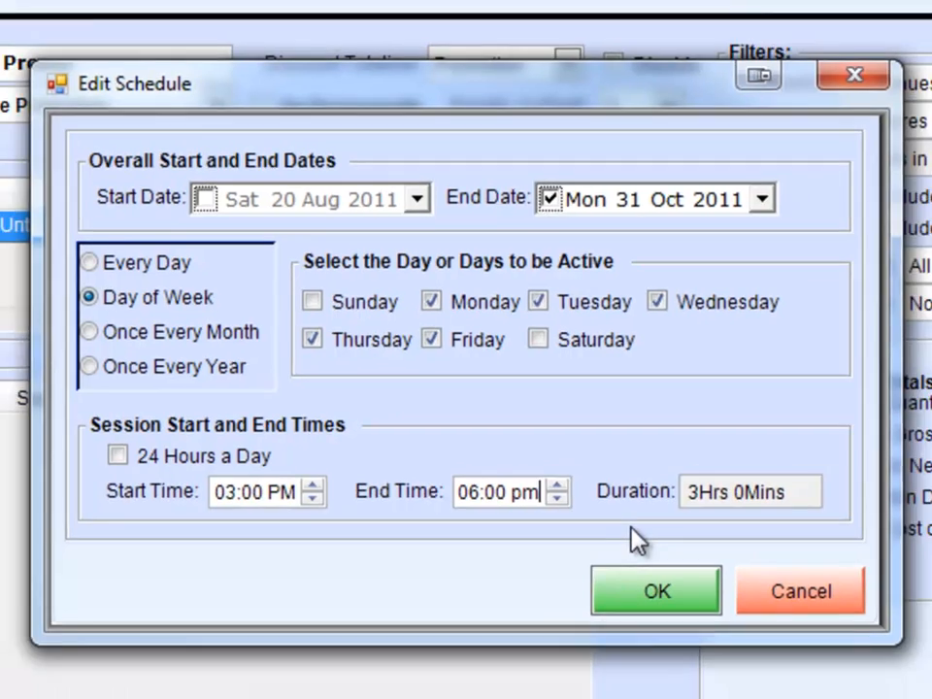
click(667, 607)
drag(360, 305, 187, 302)
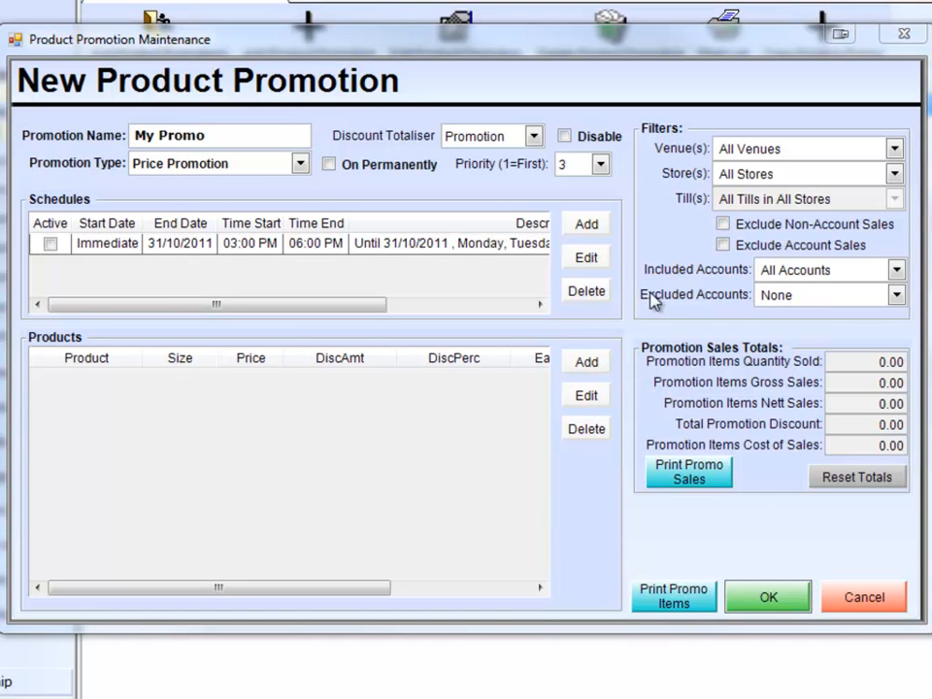
Start a second Day of Week schedule active on Saturday with an end date of 31 Oct 2011.
click(585, 231)
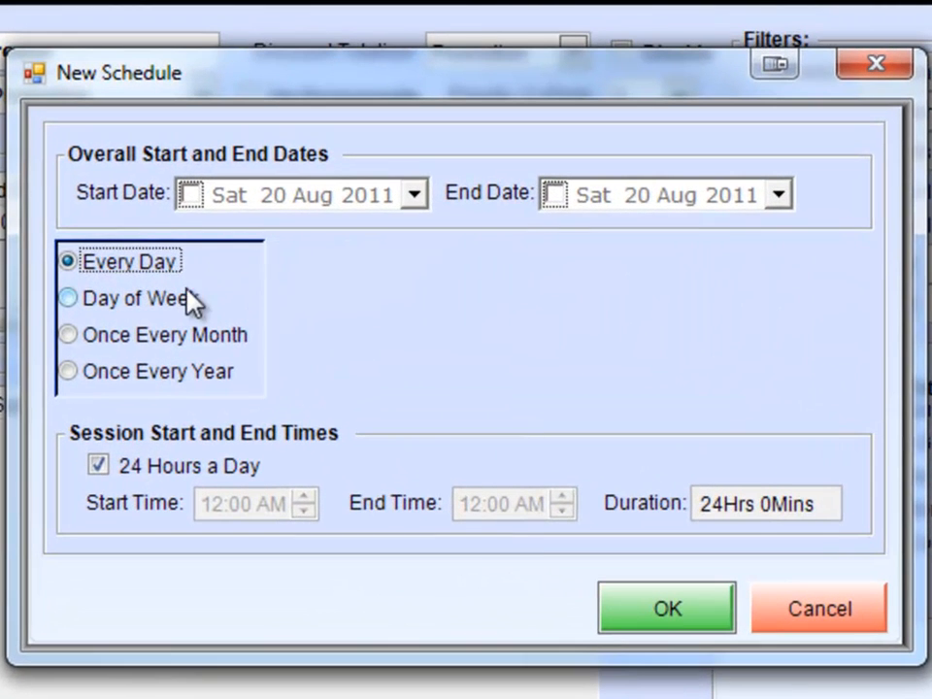
click(278, 291)
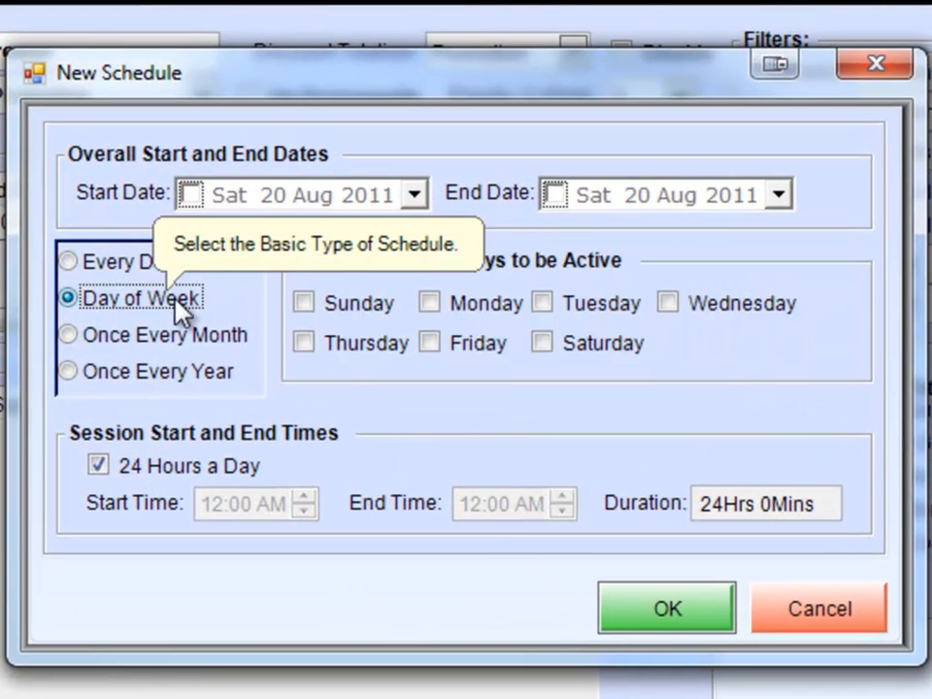
click(596, 334)
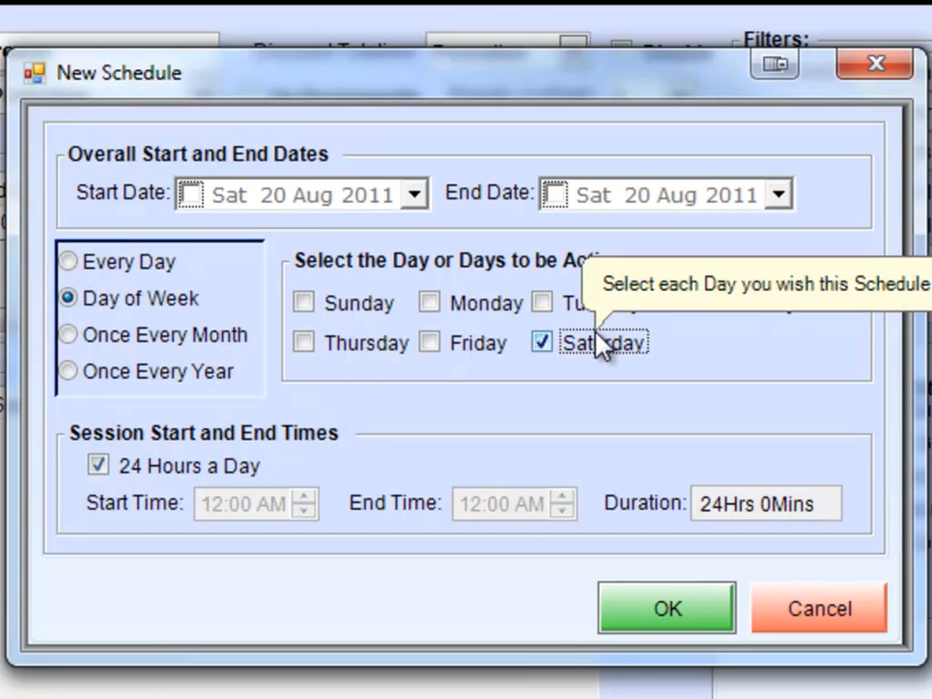
click(778, 195)
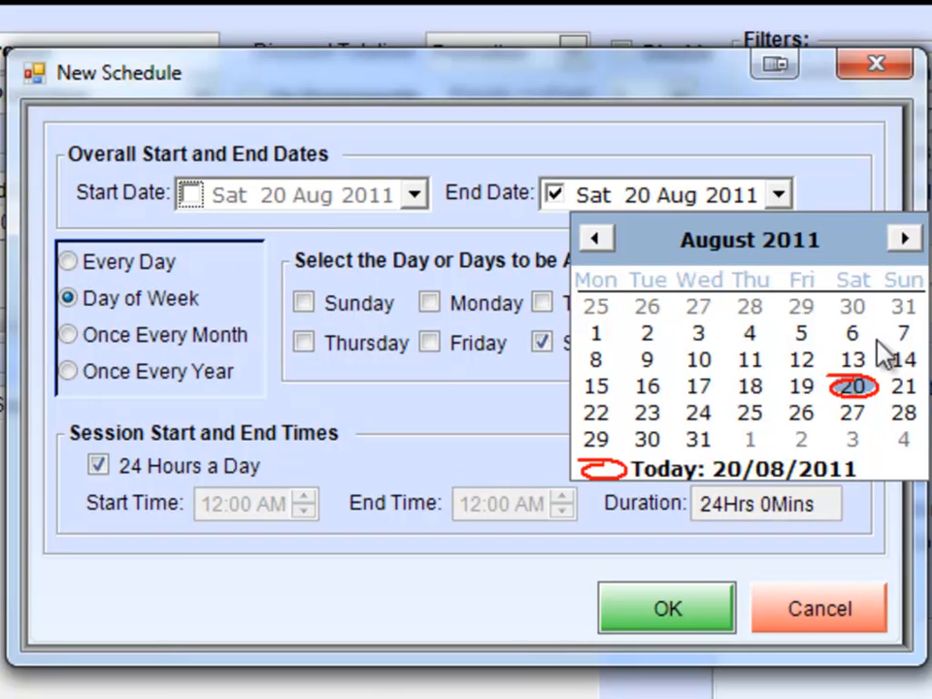
click(904, 239)
click(904, 238)
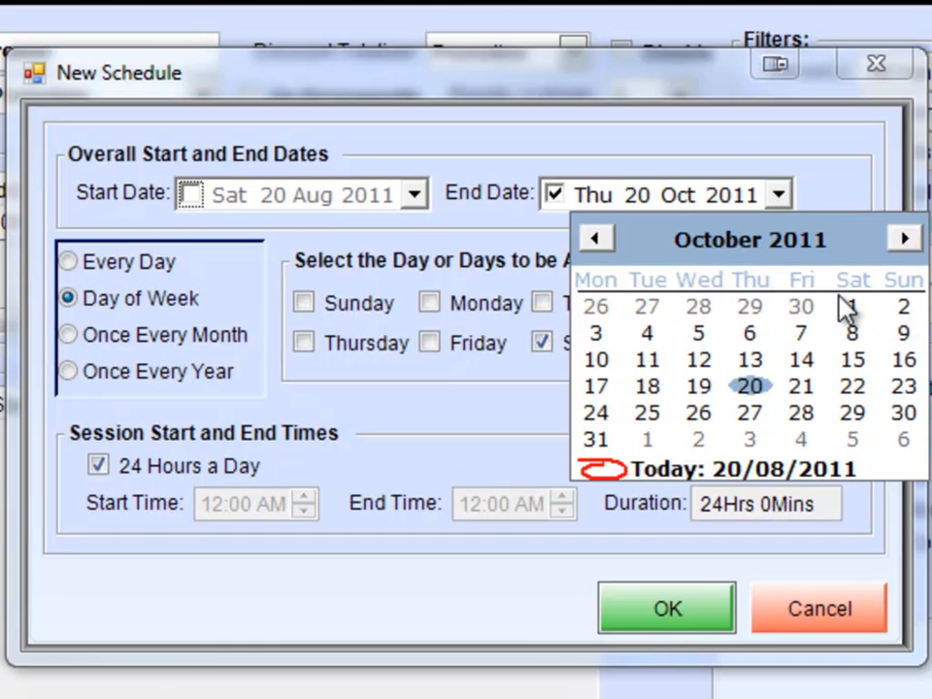
click(596, 439)
Turn off 24 Hours a Day for the Saturday schedule, set its session to 01:00 PM until 02:00 PM and save it.
click(138, 462)
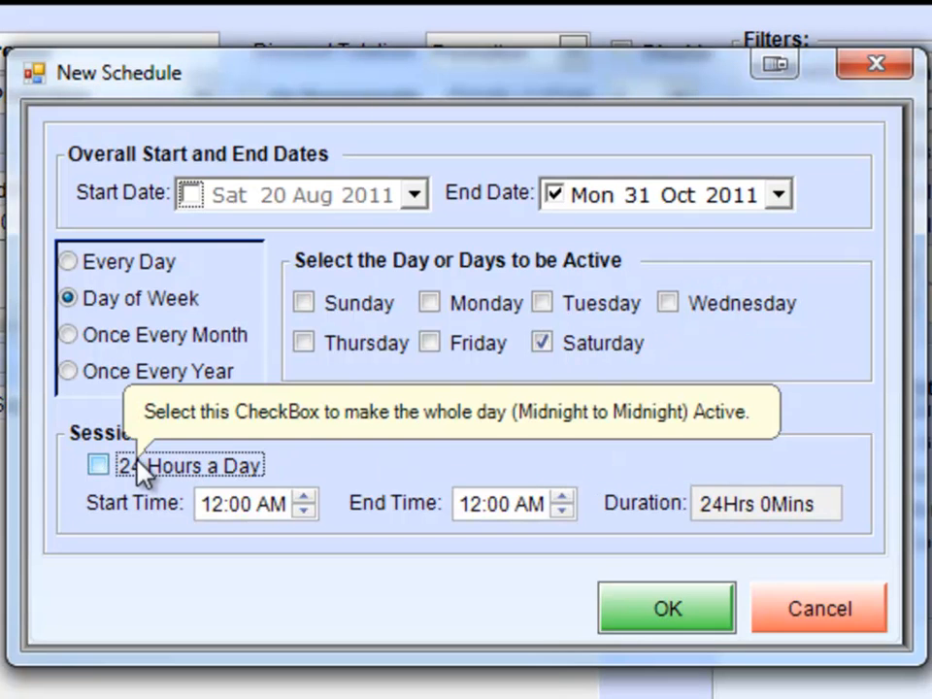
click(206, 506)
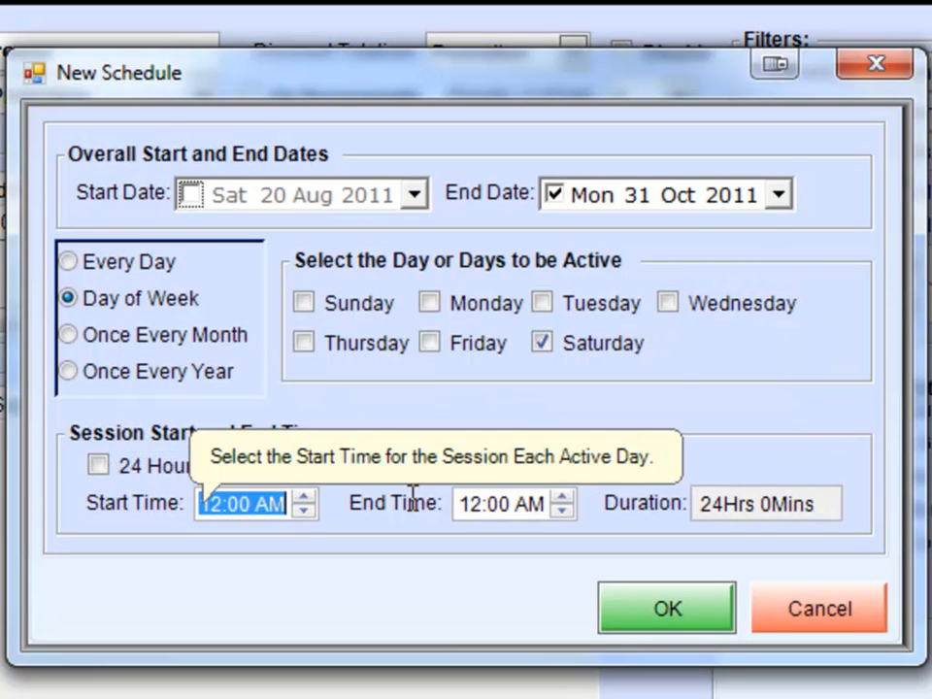
text(01:00 pm)
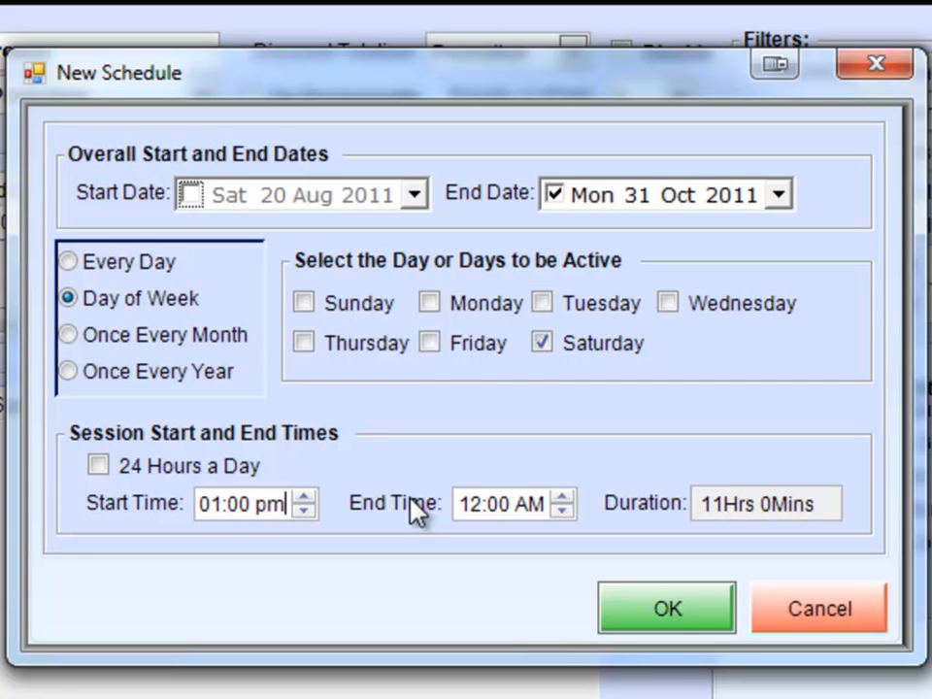
key(Tab)
text(02:00 pm)
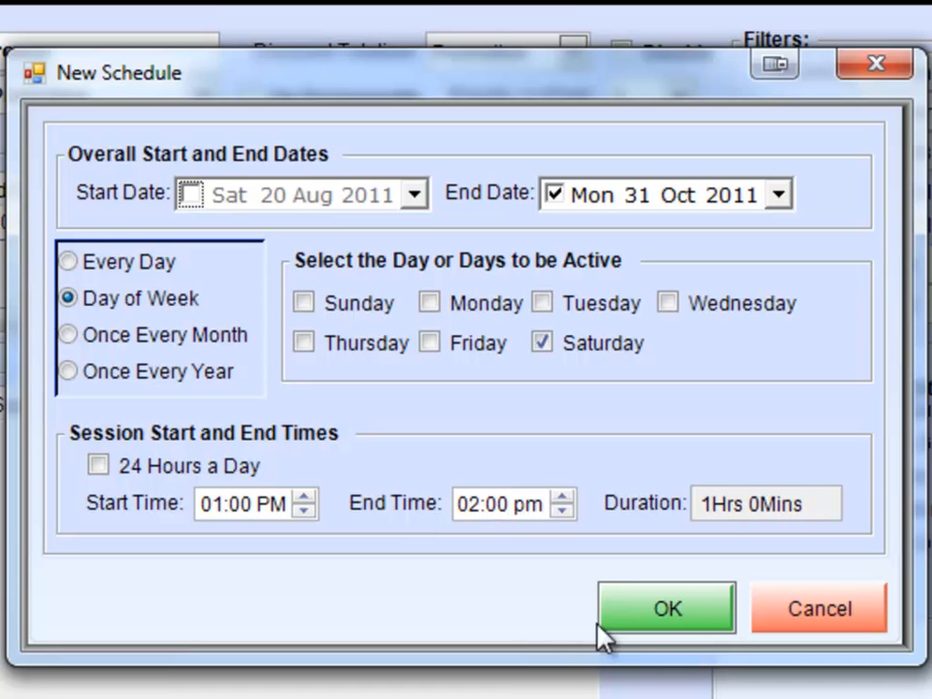
click(664, 607)
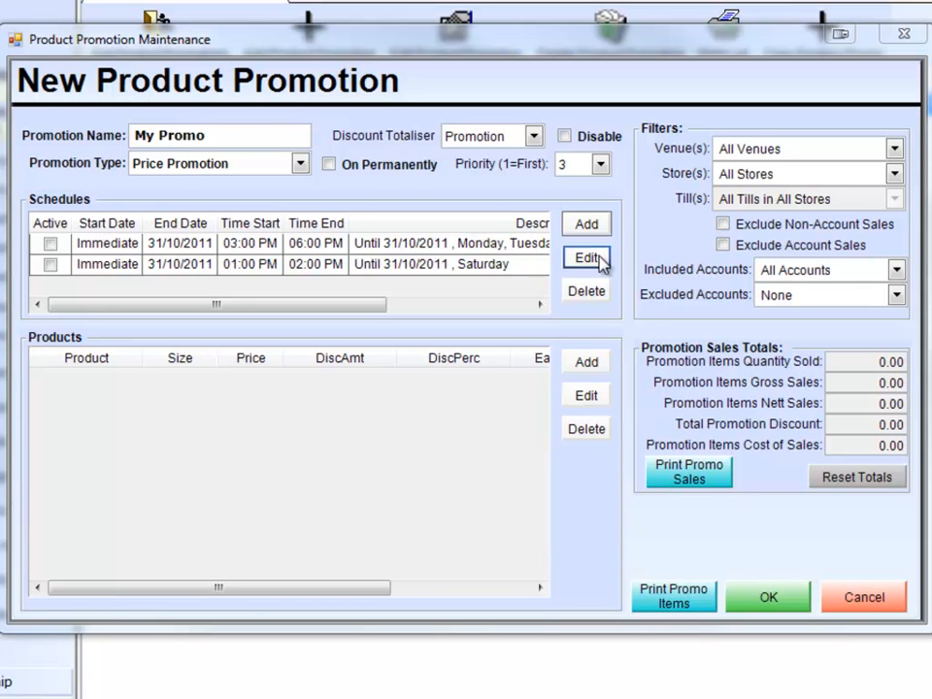
Start a third Day of Week schedule active on Sunday with an end date of 31 Oct 2011.
click(588, 224)
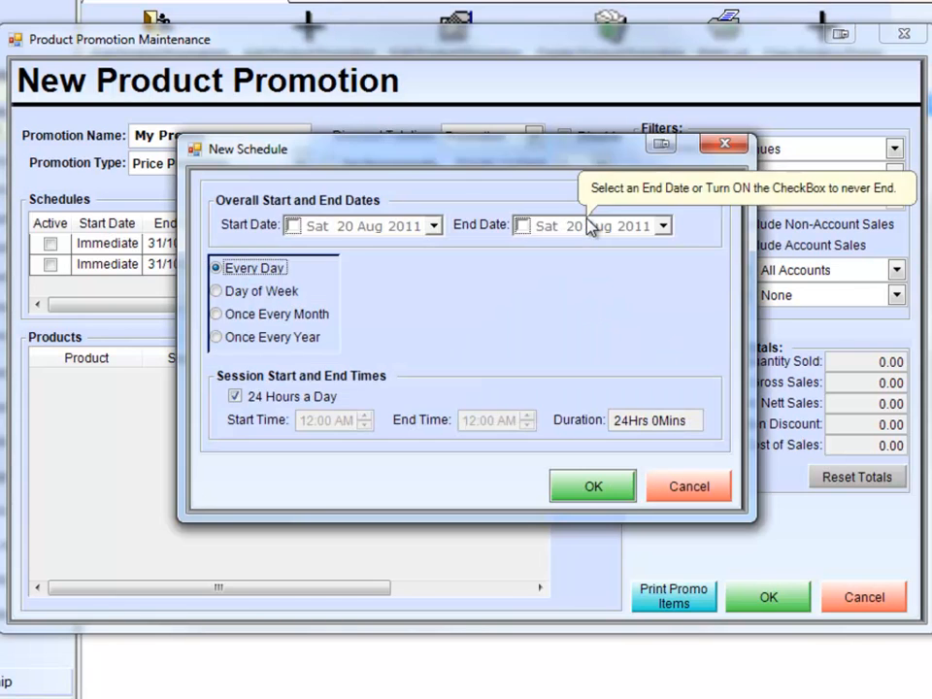
click(254, 293)
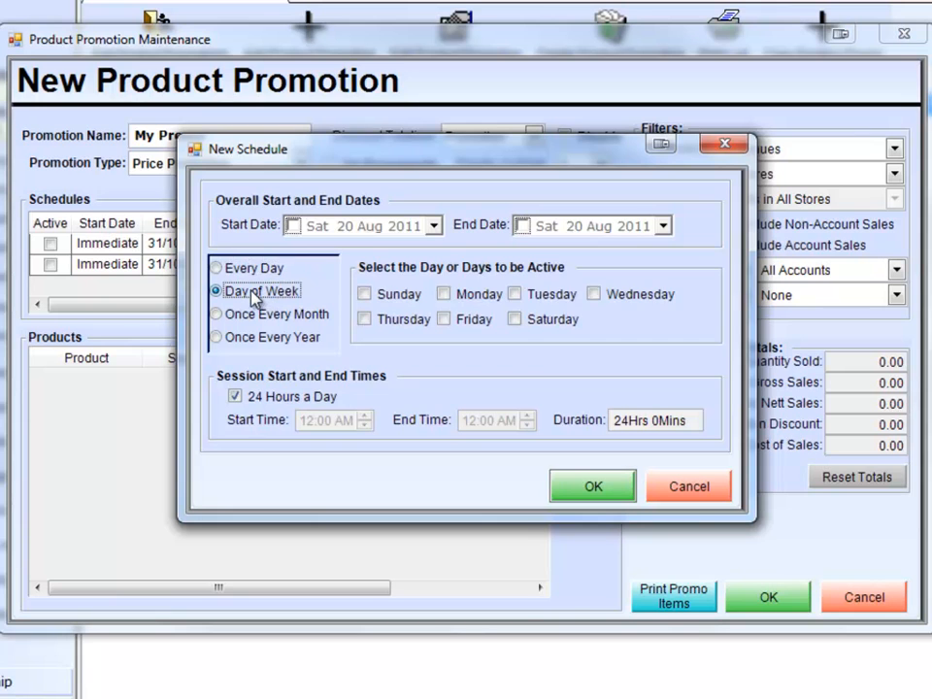
click(662, 225)
click(742, 253)
click(743, 253)
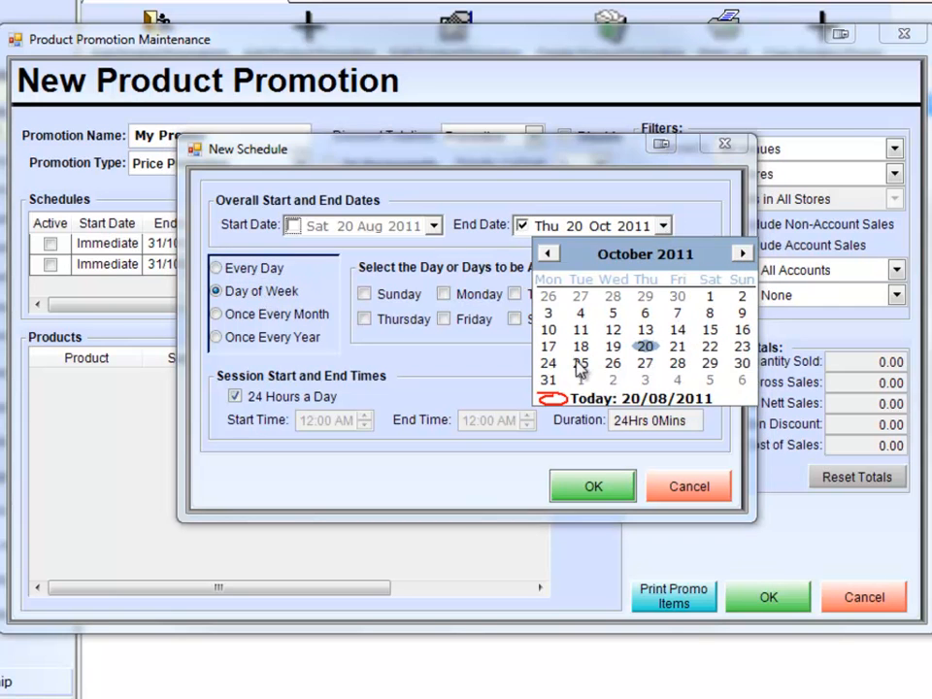
click(548, 384)
click(398, 294)
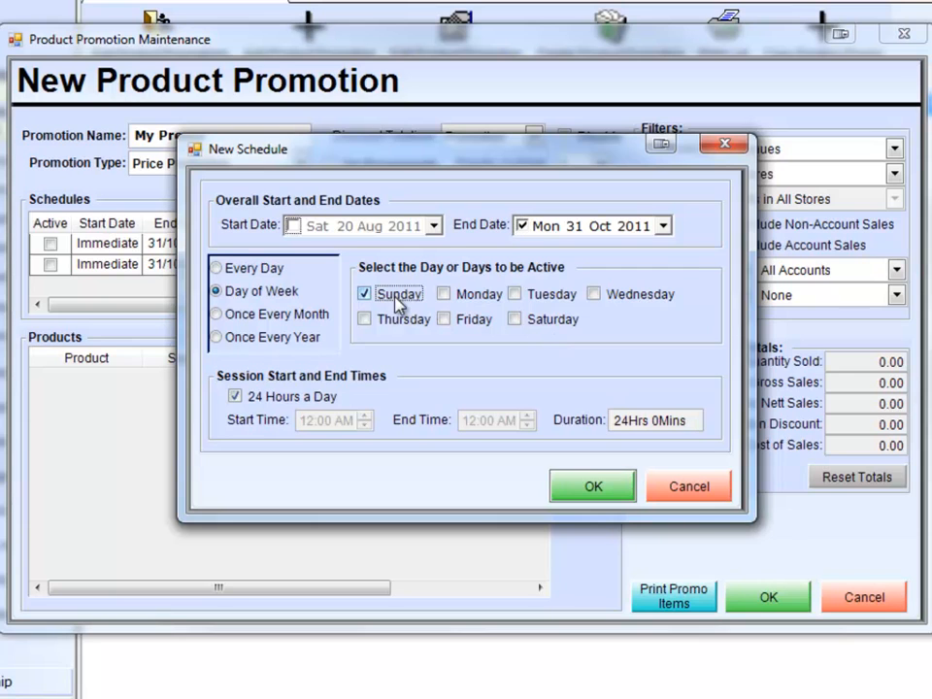
Turn off 24 Hours a Day for the Sunday schedule, set its session to 06:00 PM until 08:00 PM and save it.
click(315, 399)
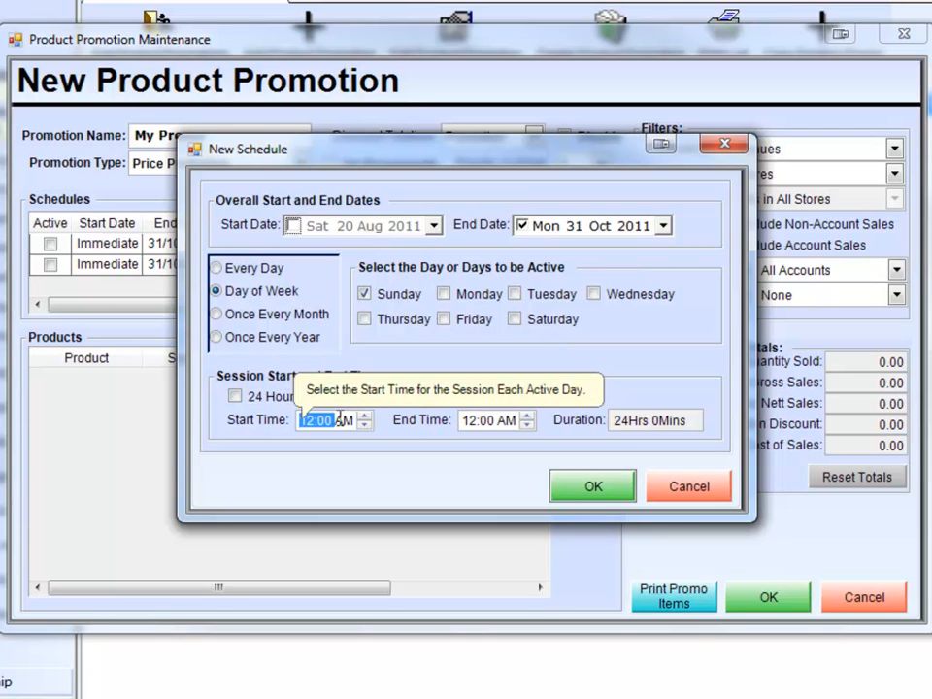
text(0600)
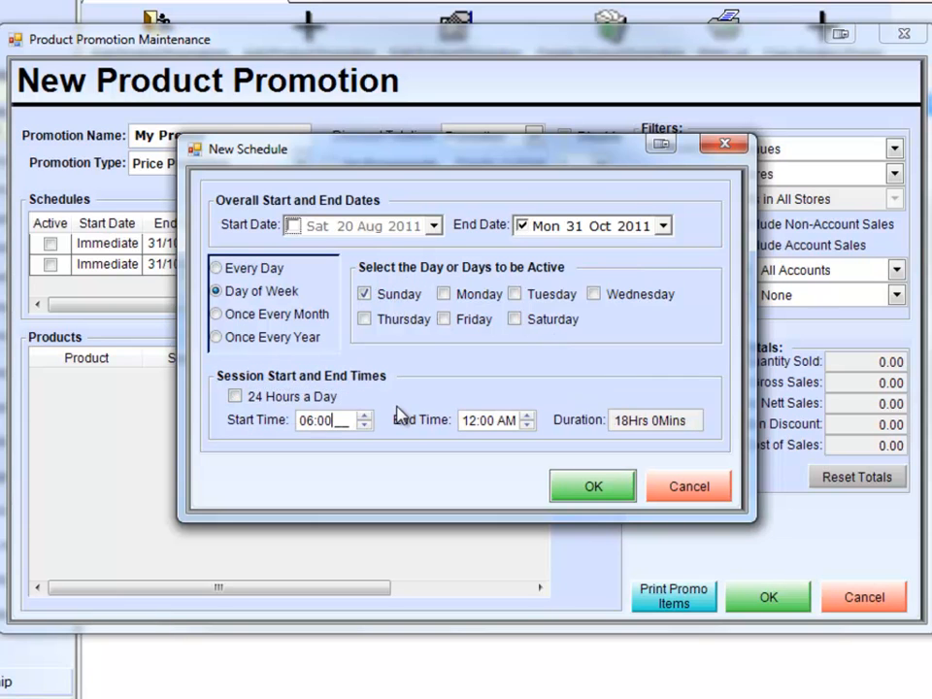
text(pm)
key(Tab)
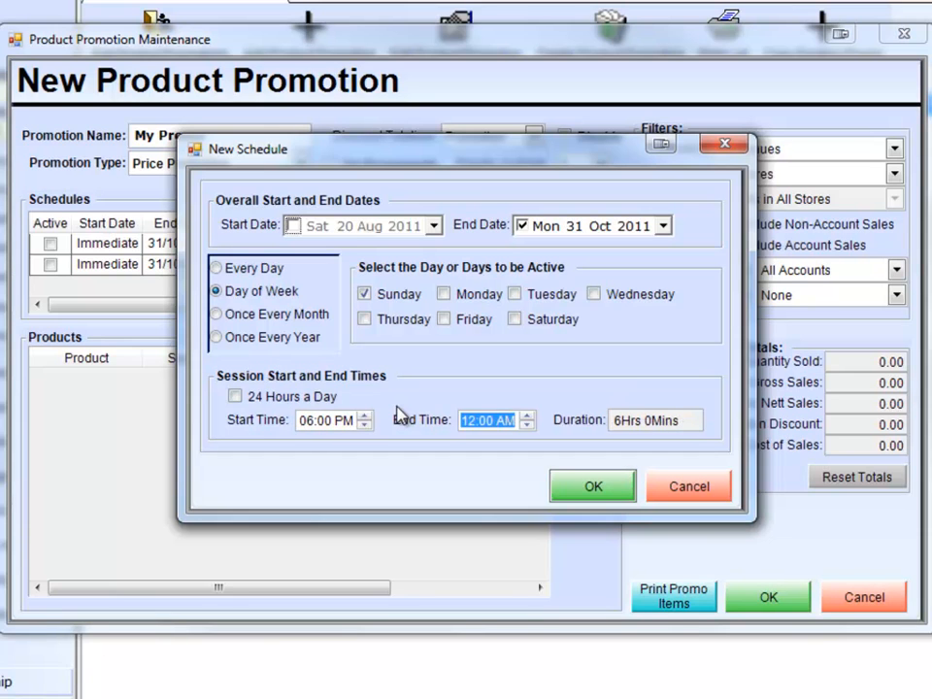
text(0800)
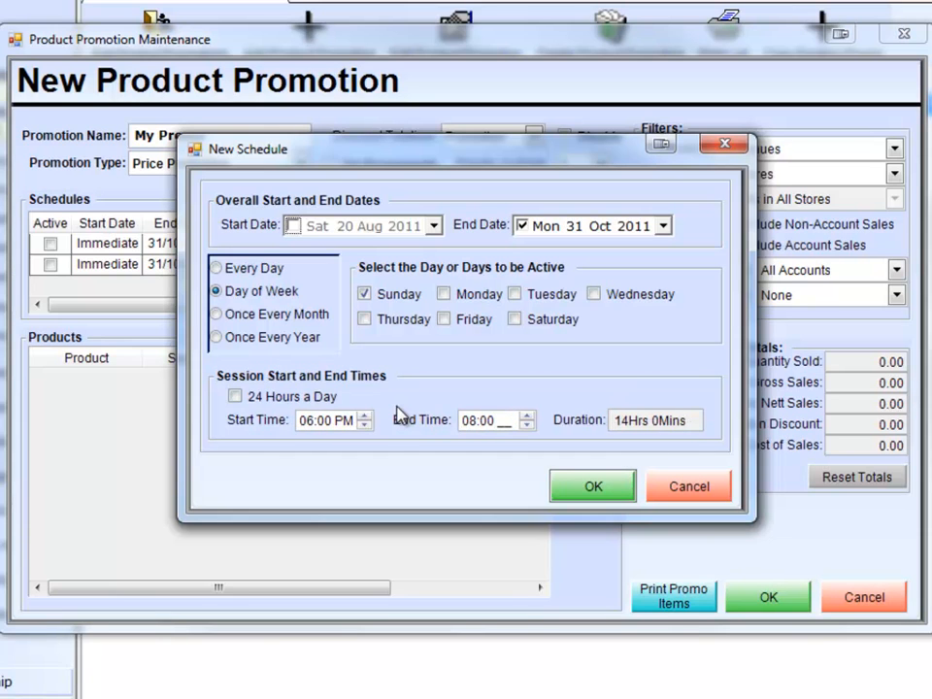
text(pm)
click(572, 496)
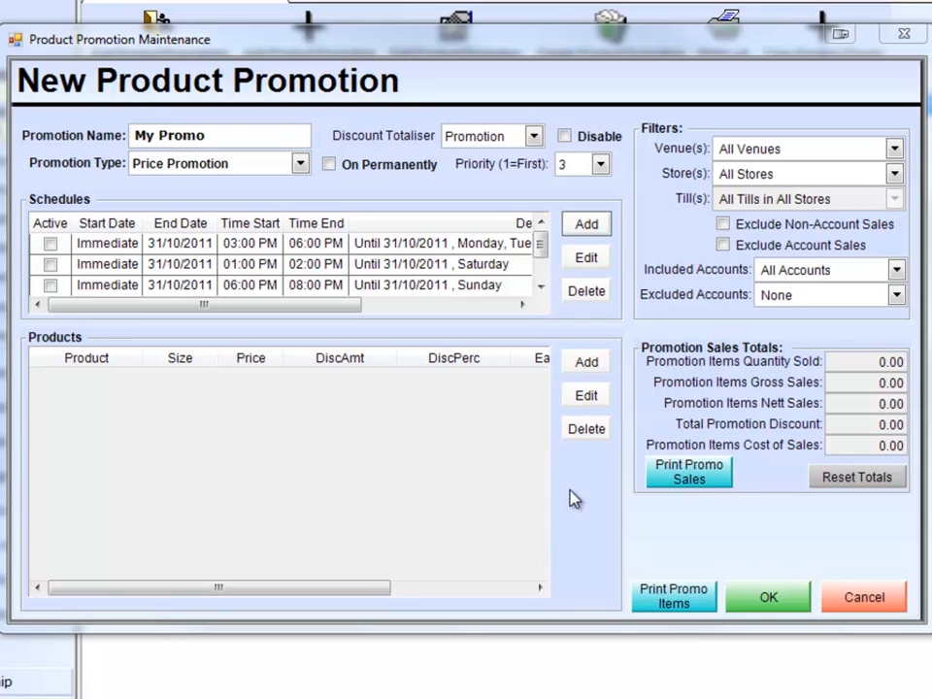
Delete the Sunday, Saturday and weekday schedules from the promotion.
click(235, 288)
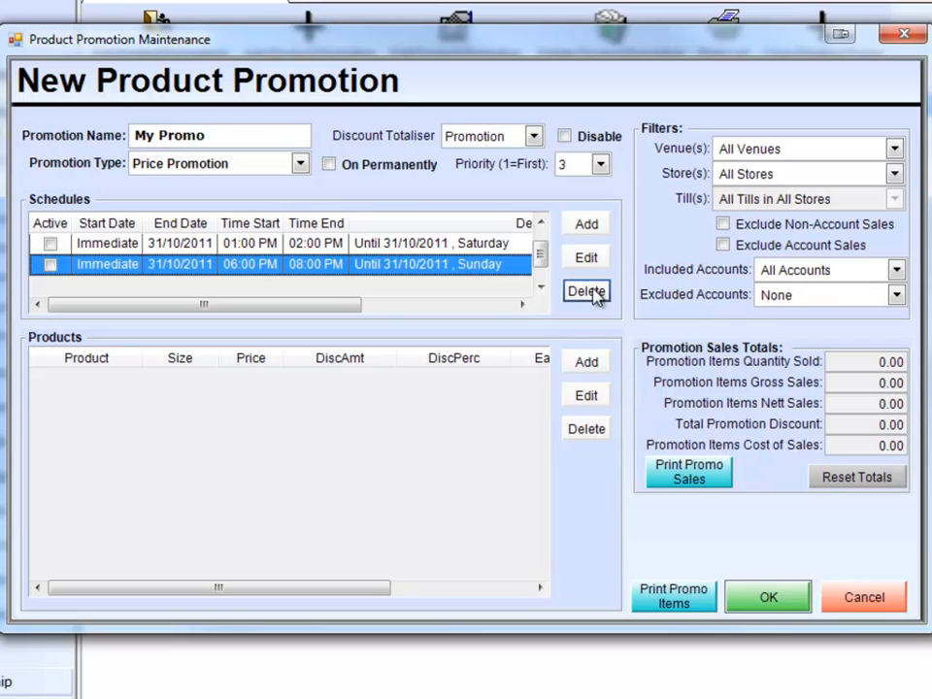
click(575, 291)
click(586, 291)
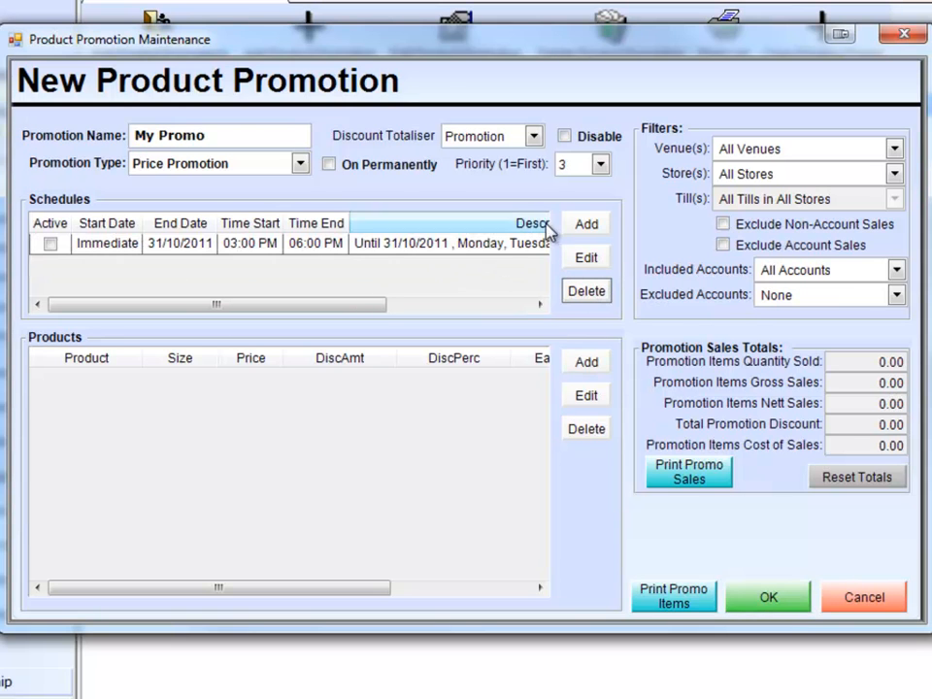
click(278, 245)
click(585, 291)
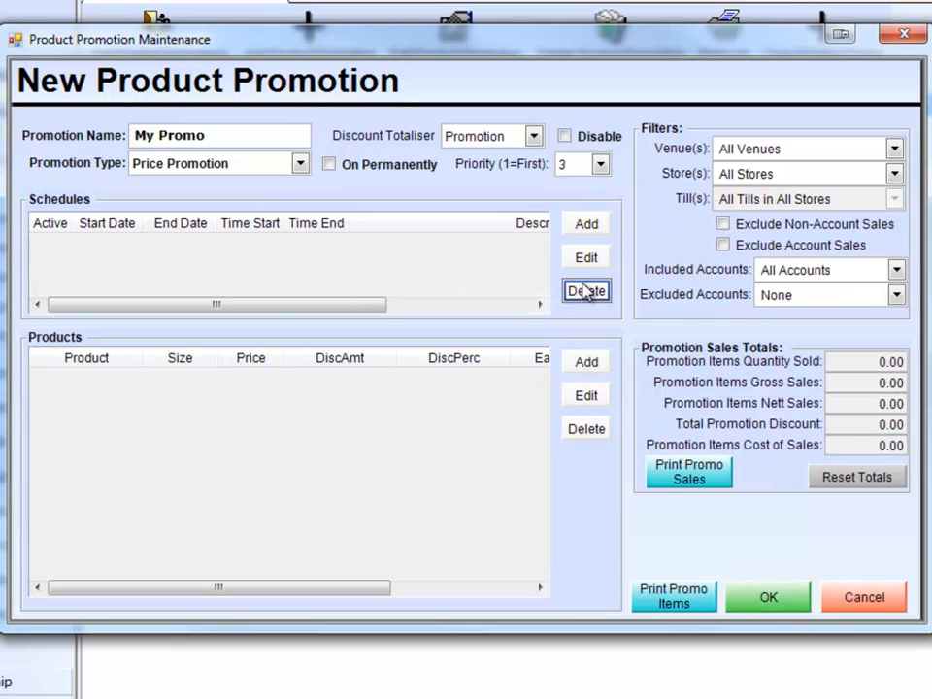
Add an Every Day, 24-hour schedule running from 23 Aug 2011 to 30 Aug 2011 and save it.
click(588, 227)
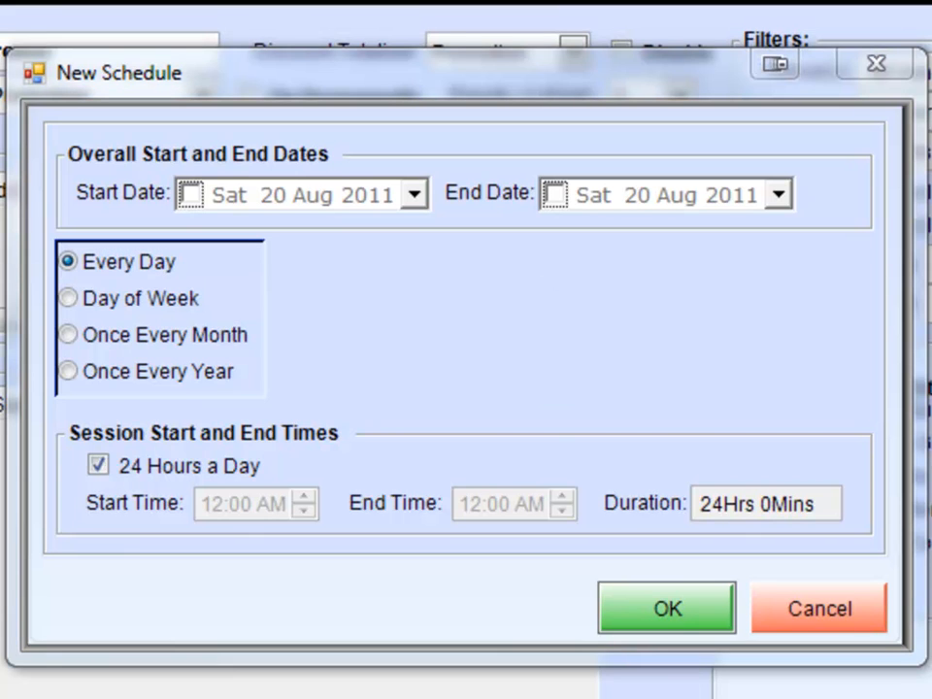
click(413, 196)
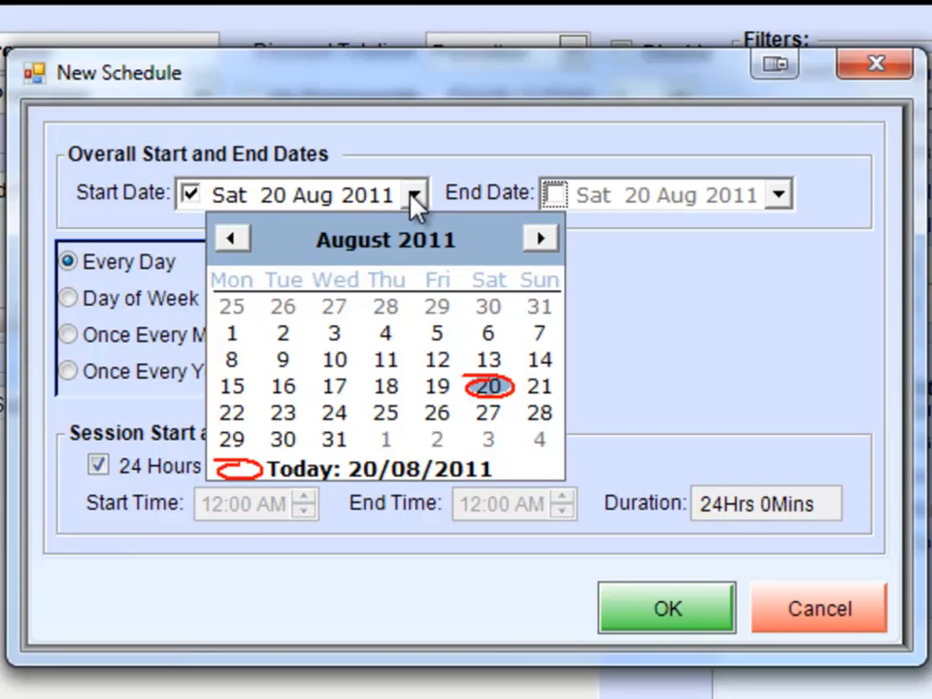
click(285, 415)
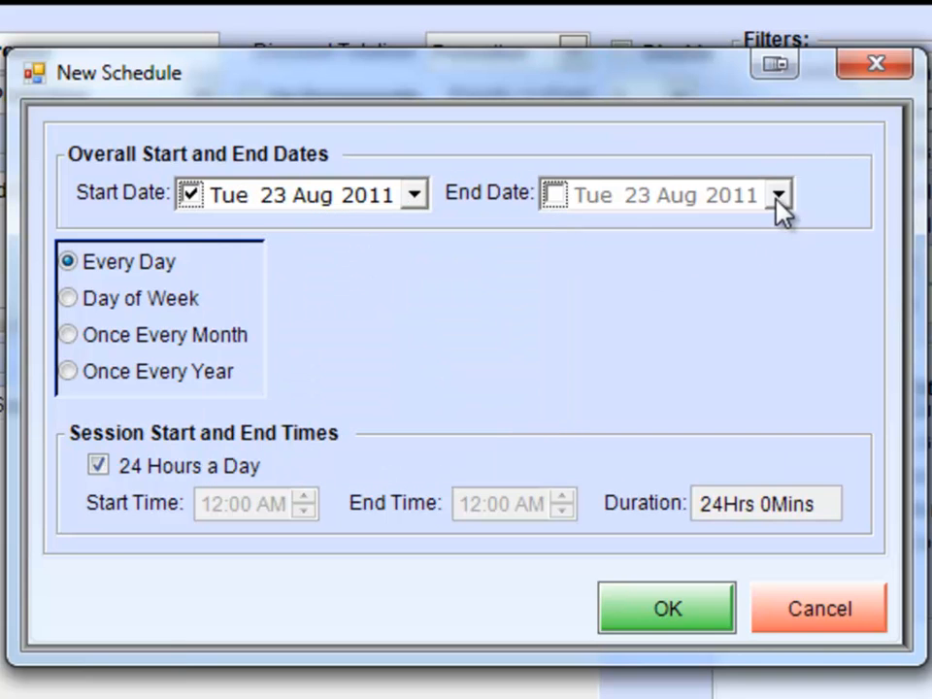
click(552, 195)
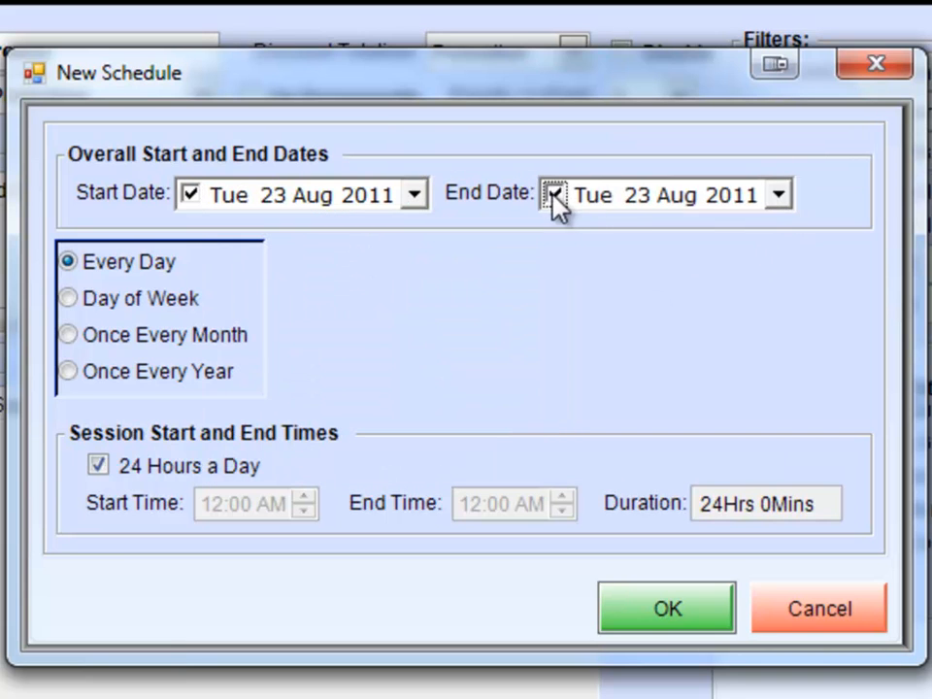
click(779, 195)
click(649, 440)
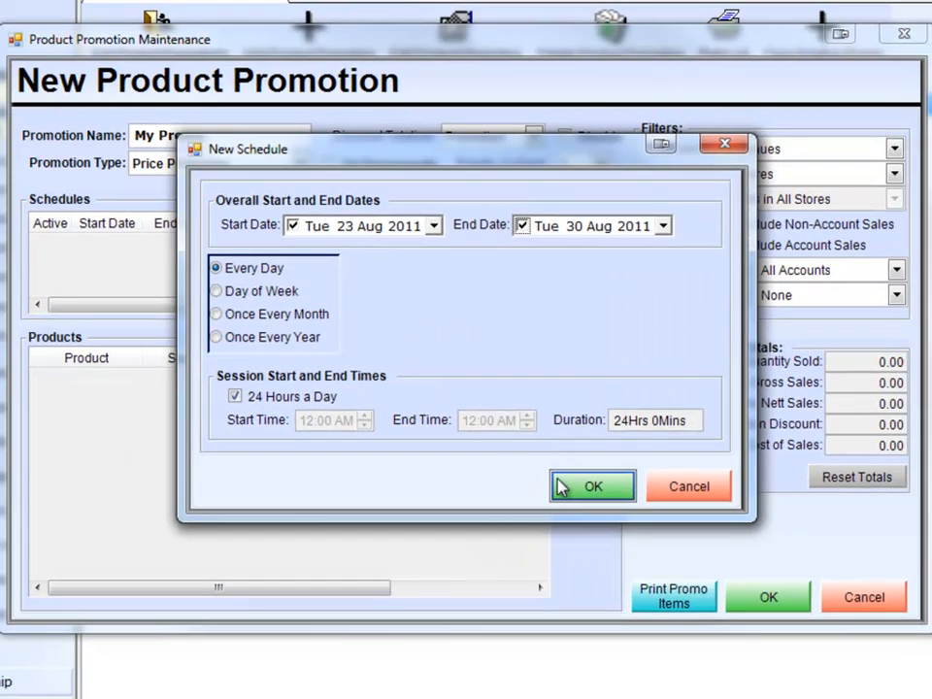
click(667, 607)
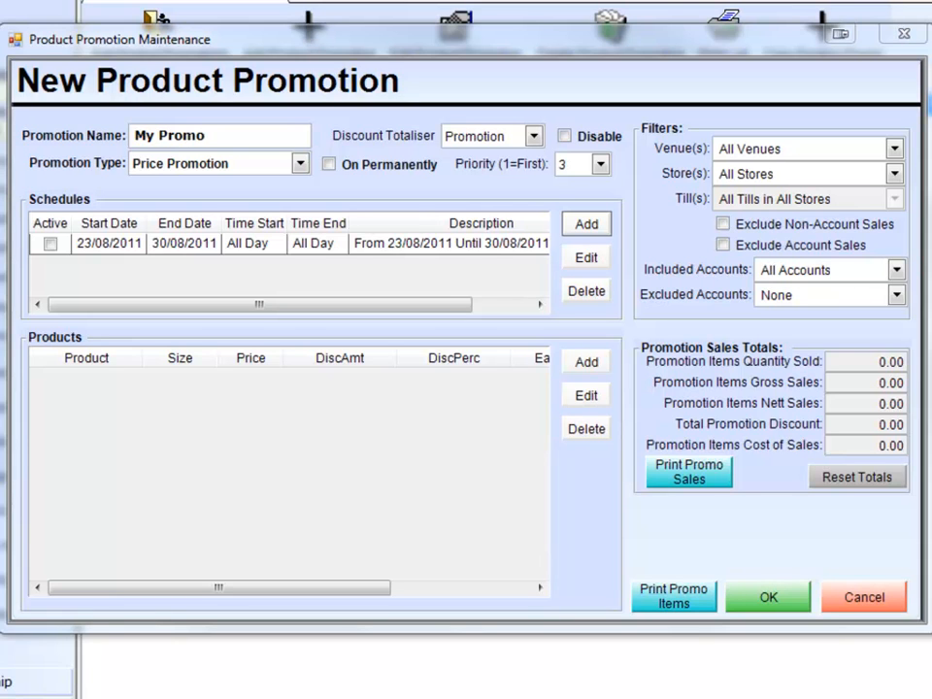
Delete the 23 to 30 August schedule and start a new one.
click(312, 244)
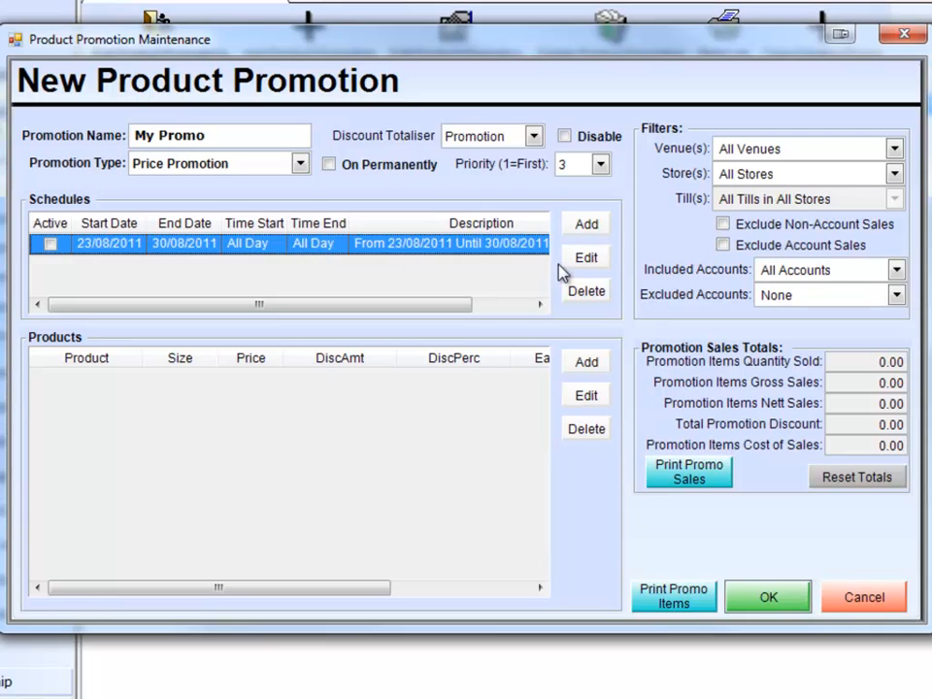
click(583, 290)
click(585, 226)
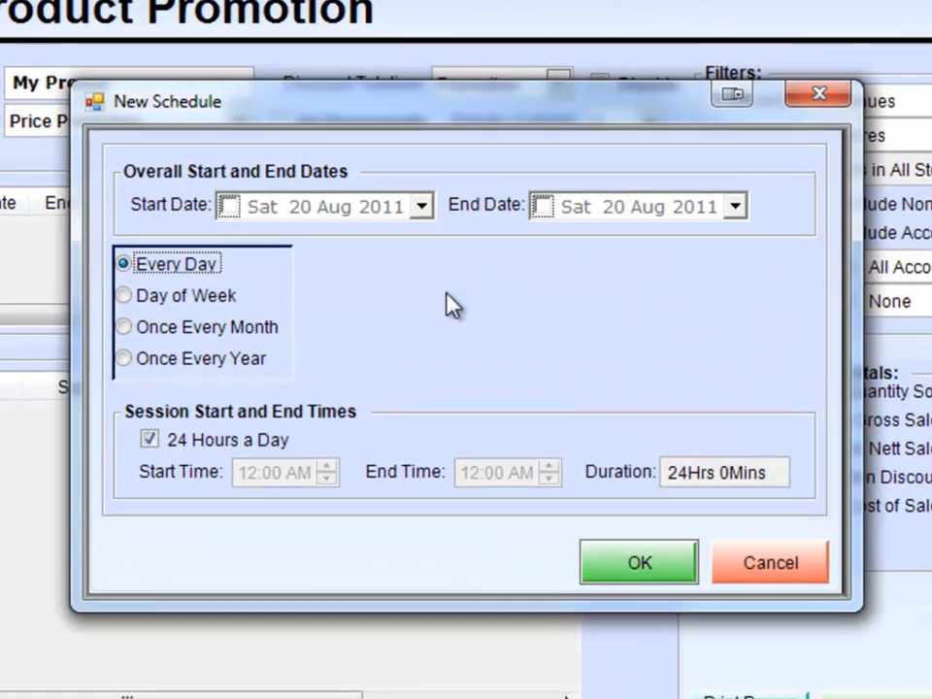
Set the new schedule to Once Every Month, active on the First Tuesday of every month.
click(210, 351)
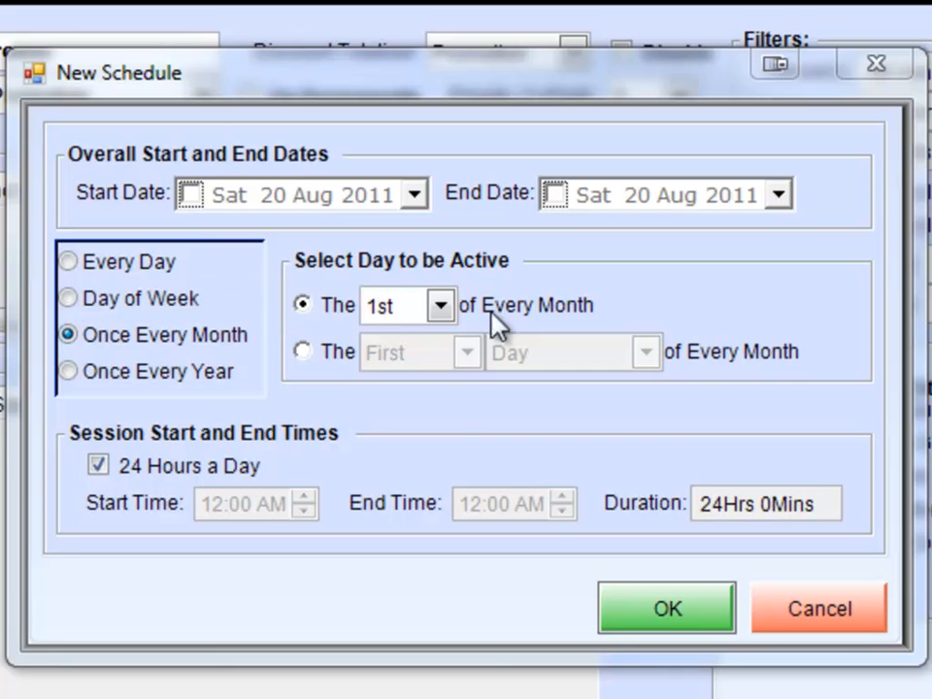
click(442, 307)
mouse_move(453, 369)
mouse_down()
mouse_move(462, 506)
mouse_move(466, 361)
mouse_up()
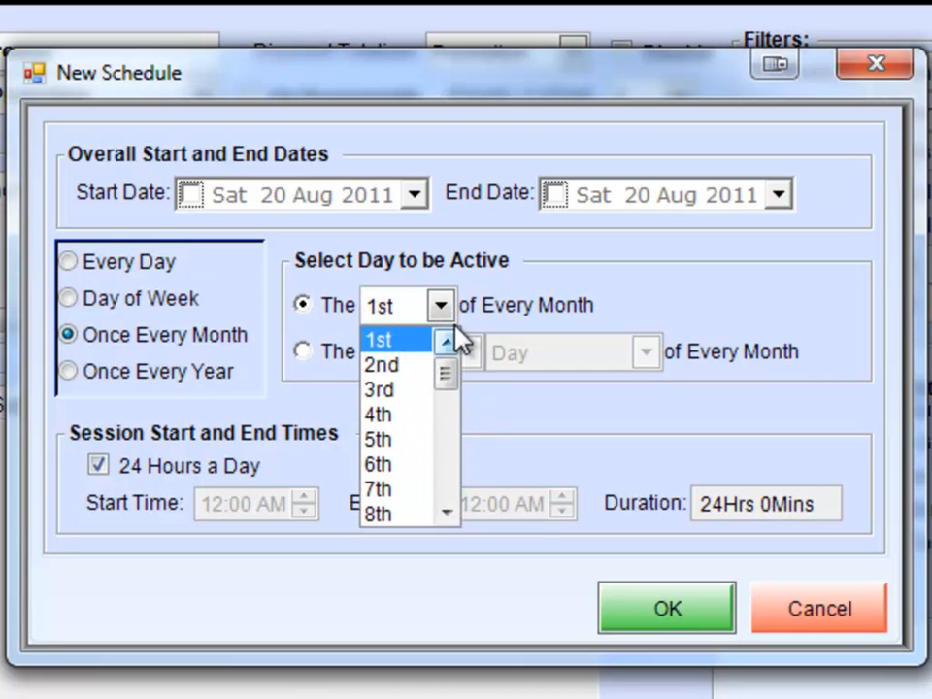
click(423, 318)
click(303, 351)
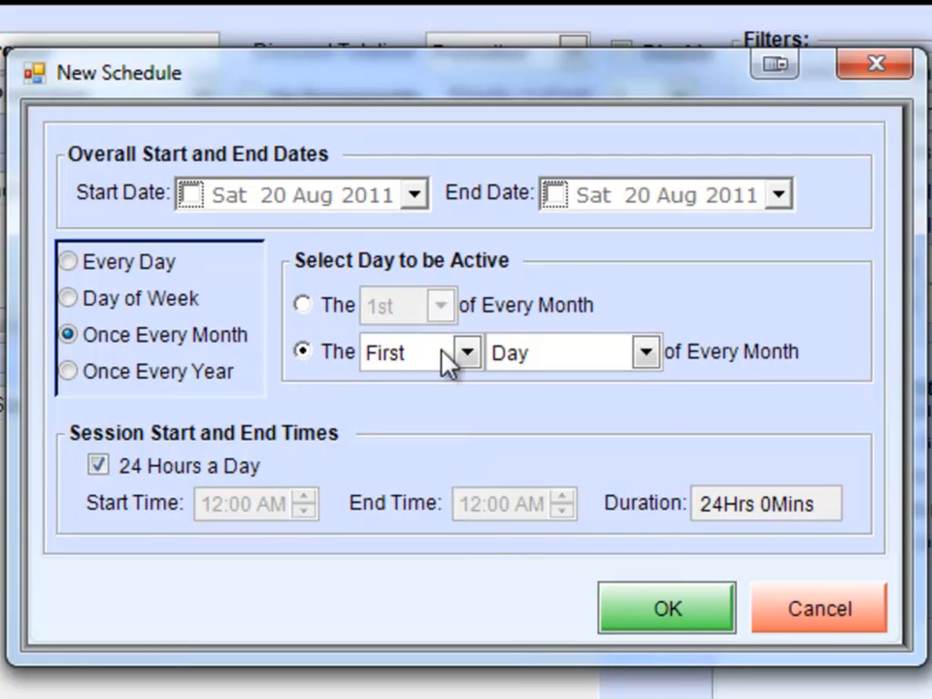
click(646, 355)
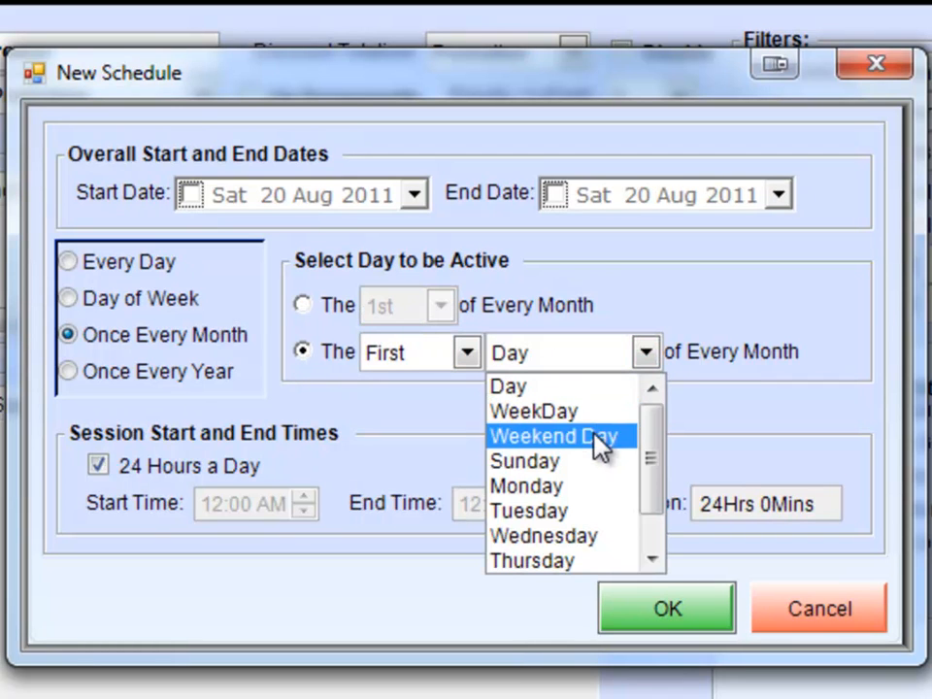
click(588, 510)
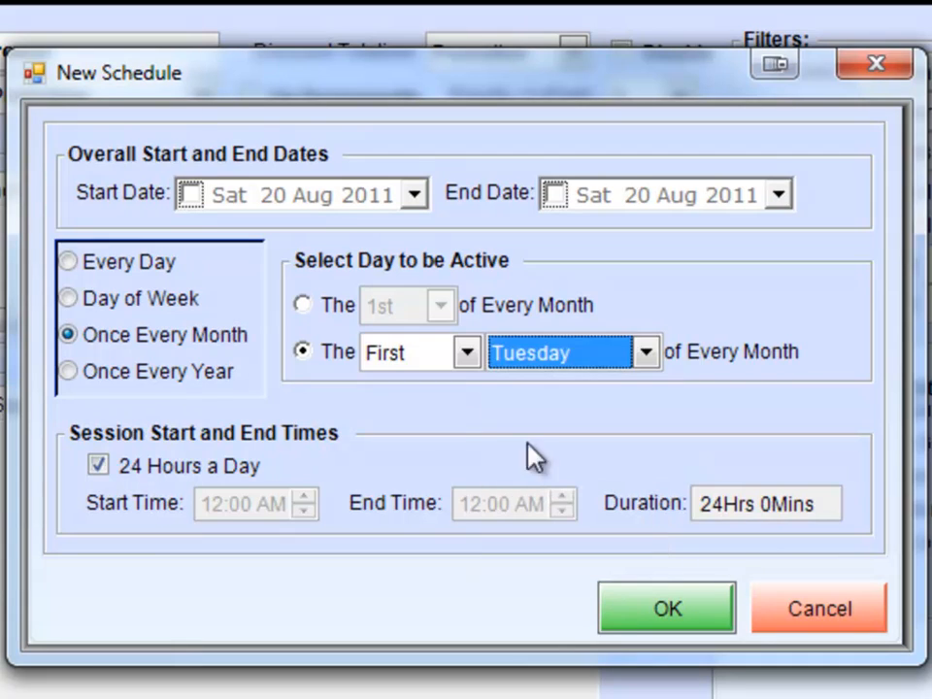
Change the monthly active day to the Last Wednesday of every month.
click(467, 353)
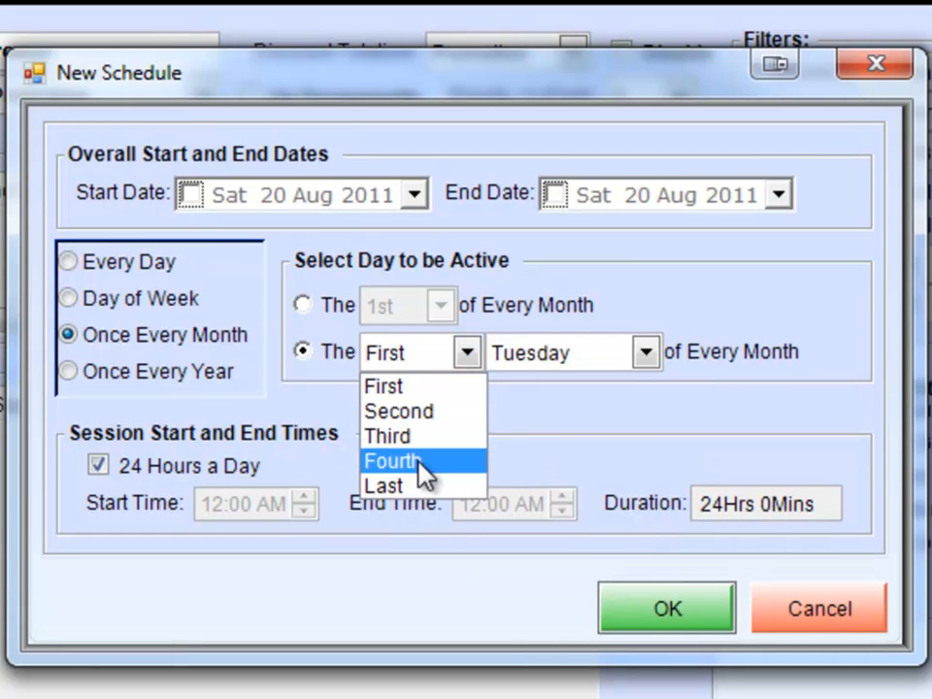
click(424, 489)
click(646, 354)
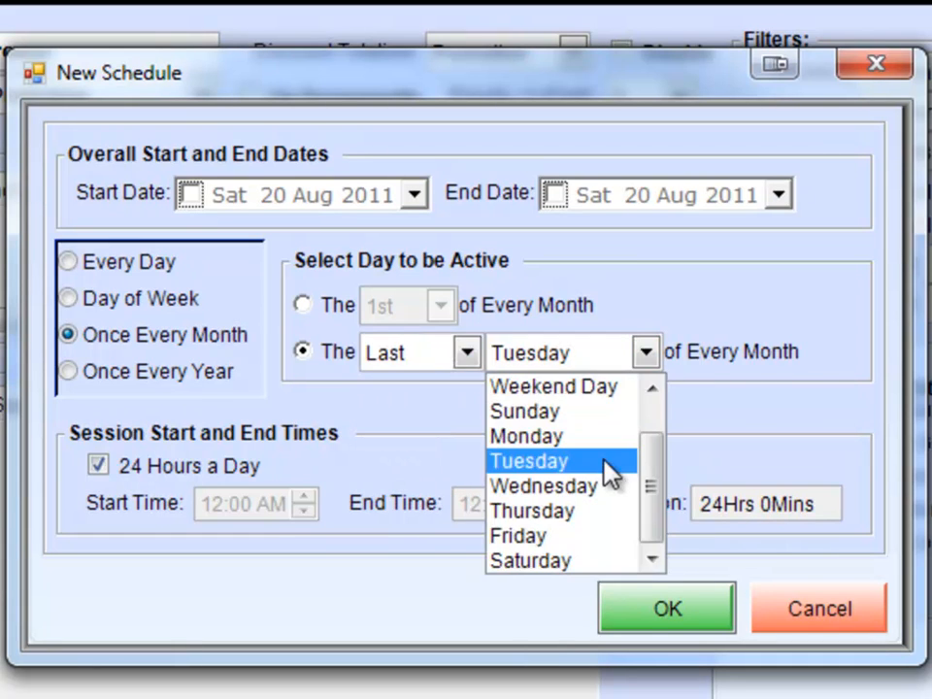
click(608, 487)
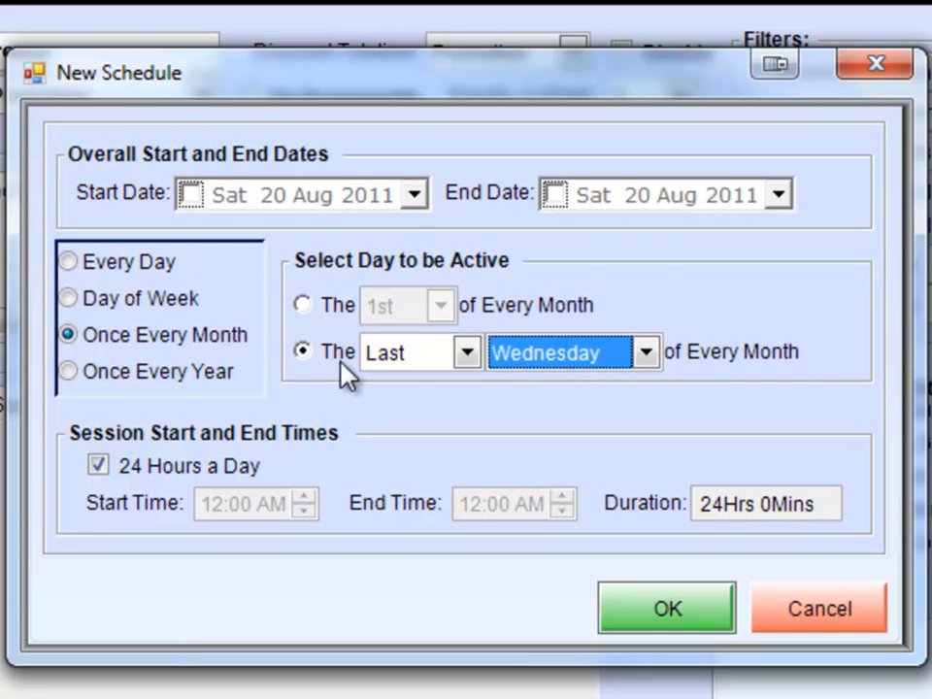
Switch the schedule to Once Every Year and look through the available days and months for a fixed date.
click(145, 370)
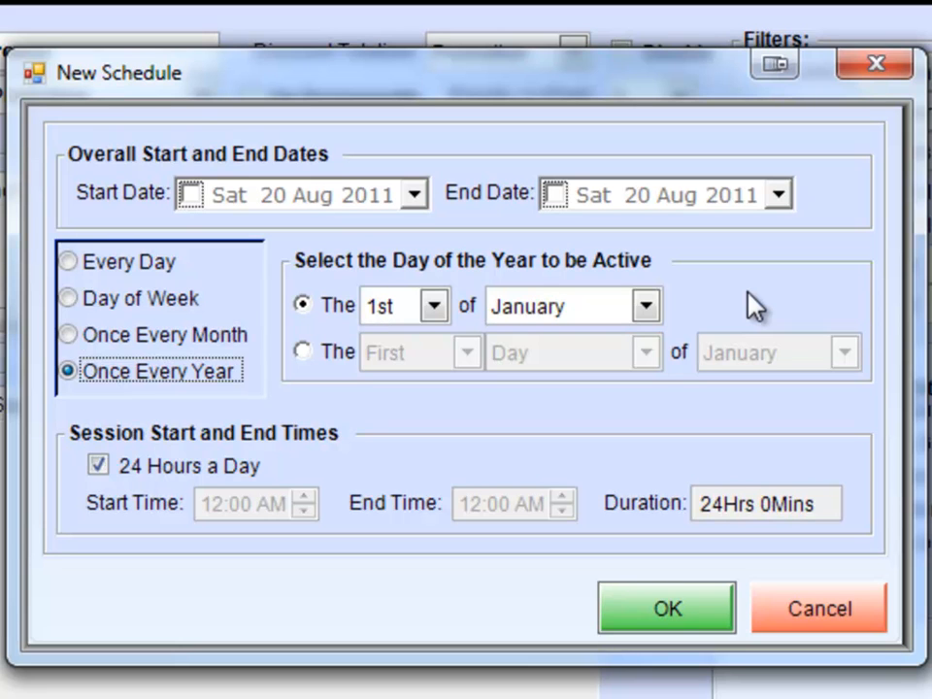
click(442, 300)
mouse_move(443, 349)
mouse_down()
mouse_move(436, 483)
mouse_move(442, 370)
mouse_up()
click(437, 307)
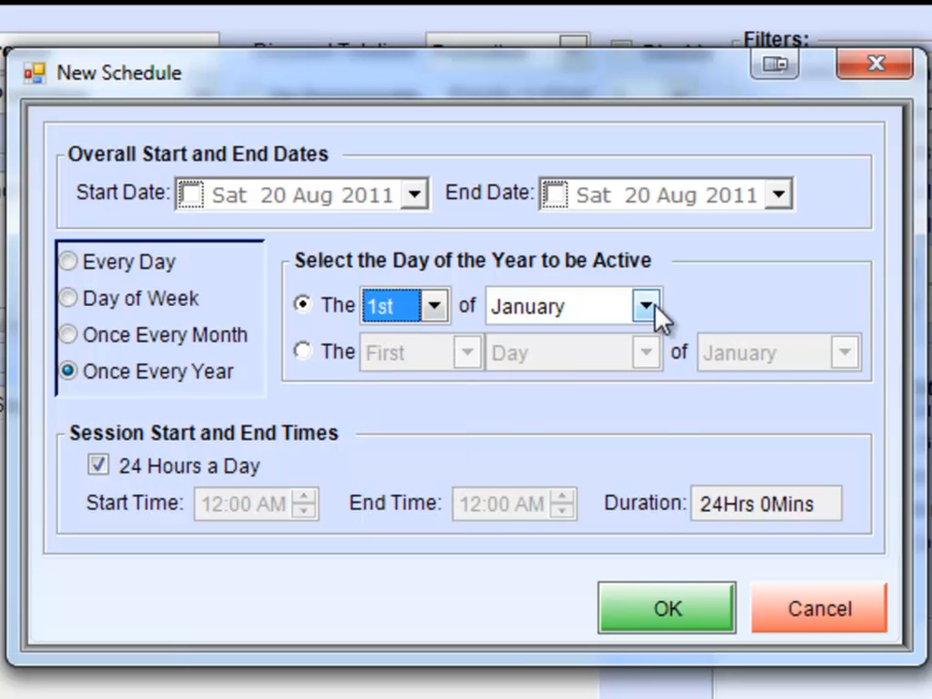
click(647, 308)
mouse_move(652, 384)
mouse_down()
mouse_move(660, 398)
mouse_move(651, 406)
mouse_move(650, 368)
mouse_up()
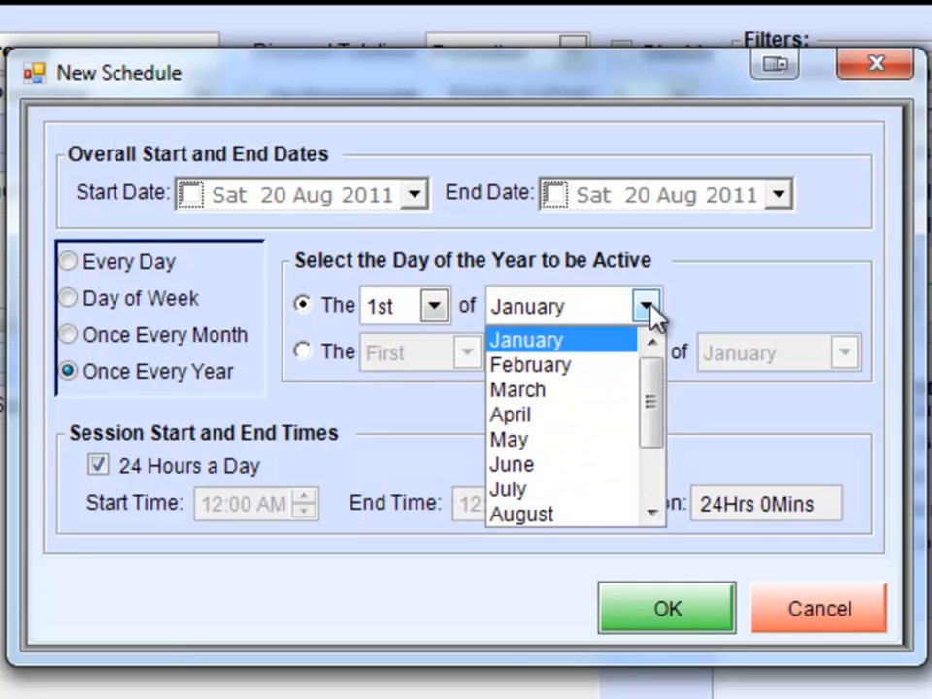
click(645, 309)
Use the relative day option for the yearly schedule and make it active on the Last Wednesday of April.
click(306, 351)
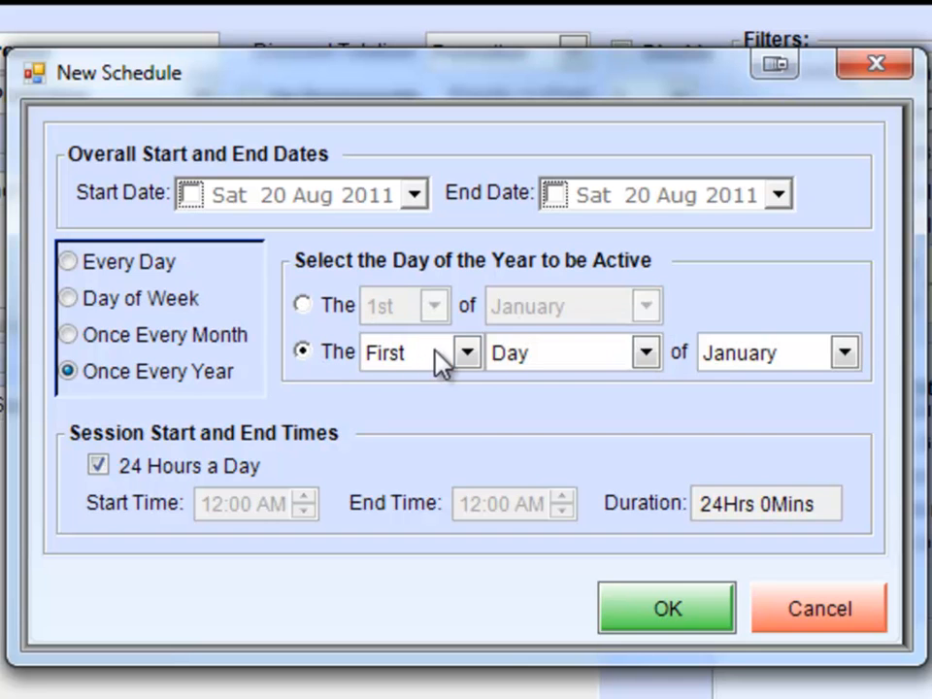
click(468, 354)
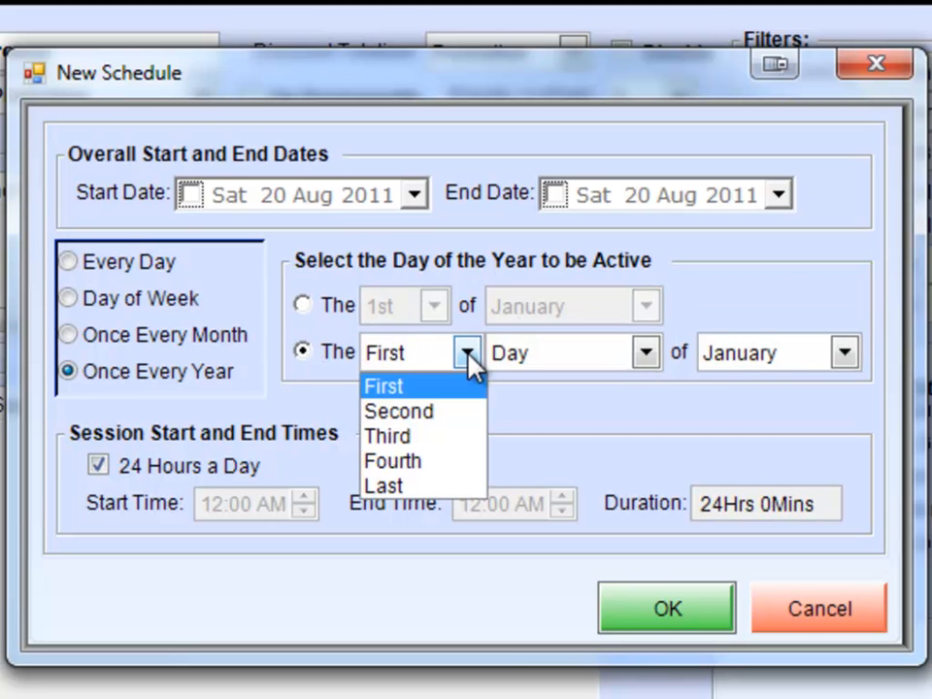
click(472, 362)
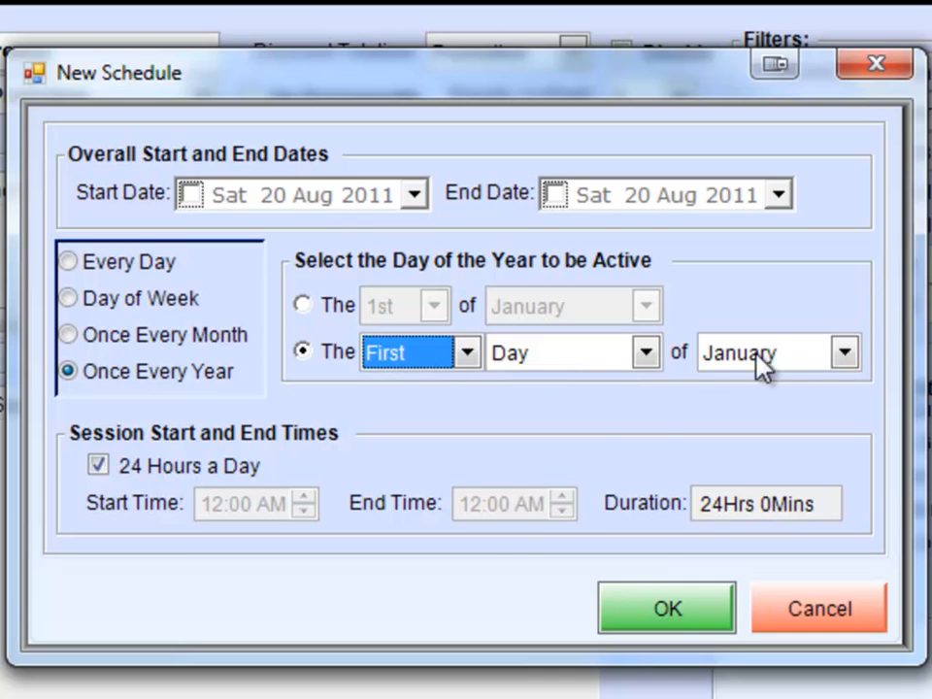
click(651, 358)
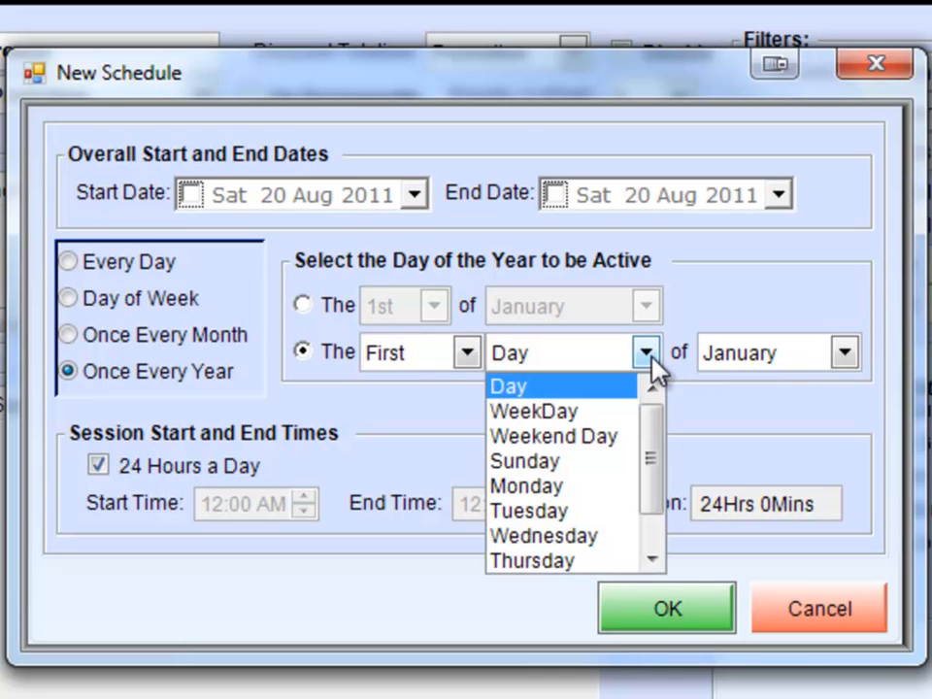
drag(647, 486, 652, 521)
click(584, 486)
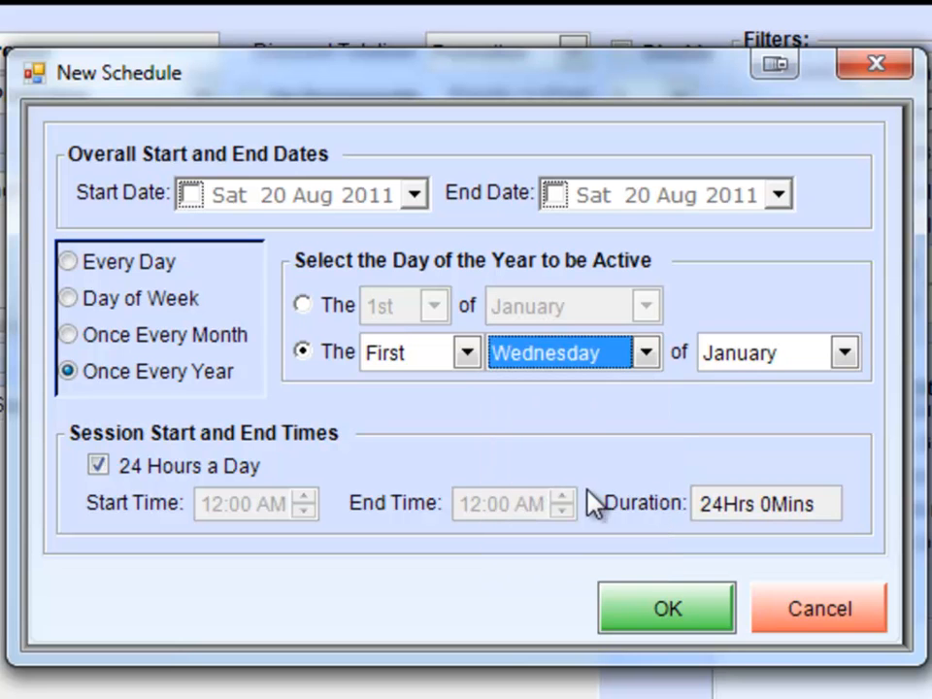
click(466, 354)
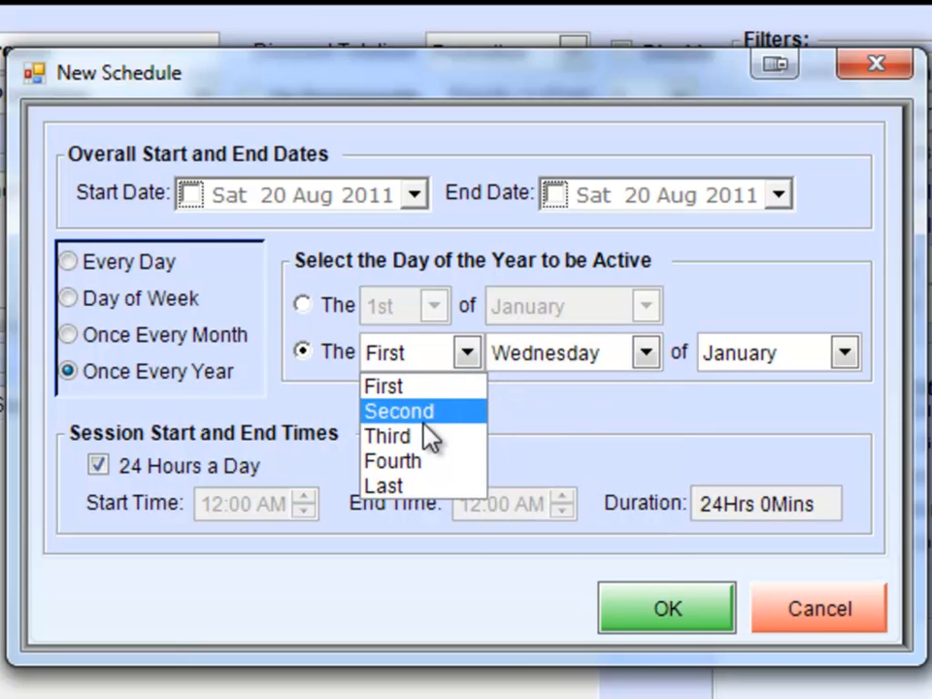
click(428, 488)
click(843, 354)
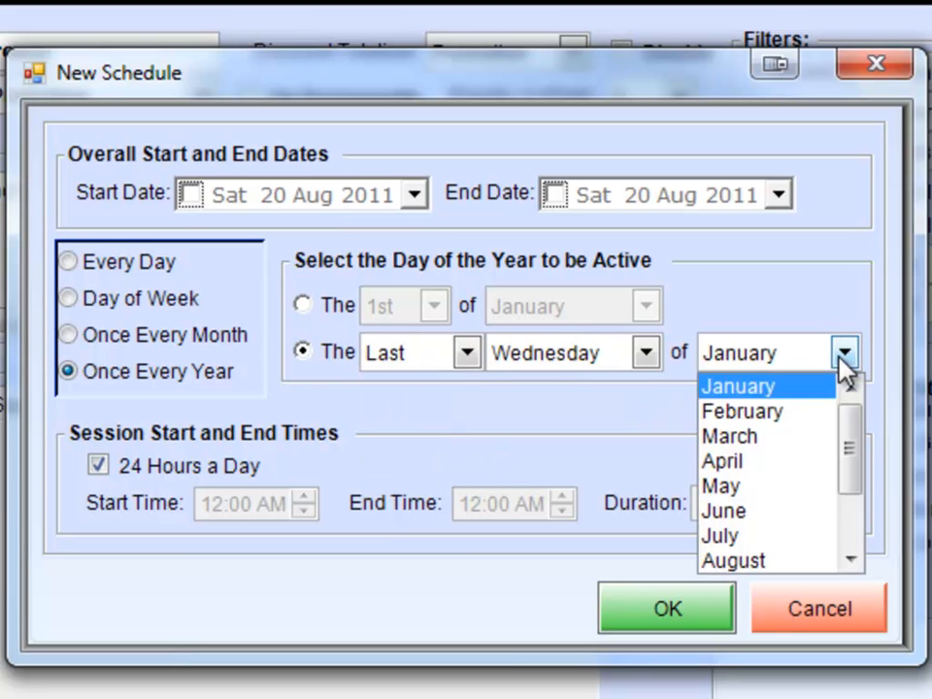
click(772, 464)
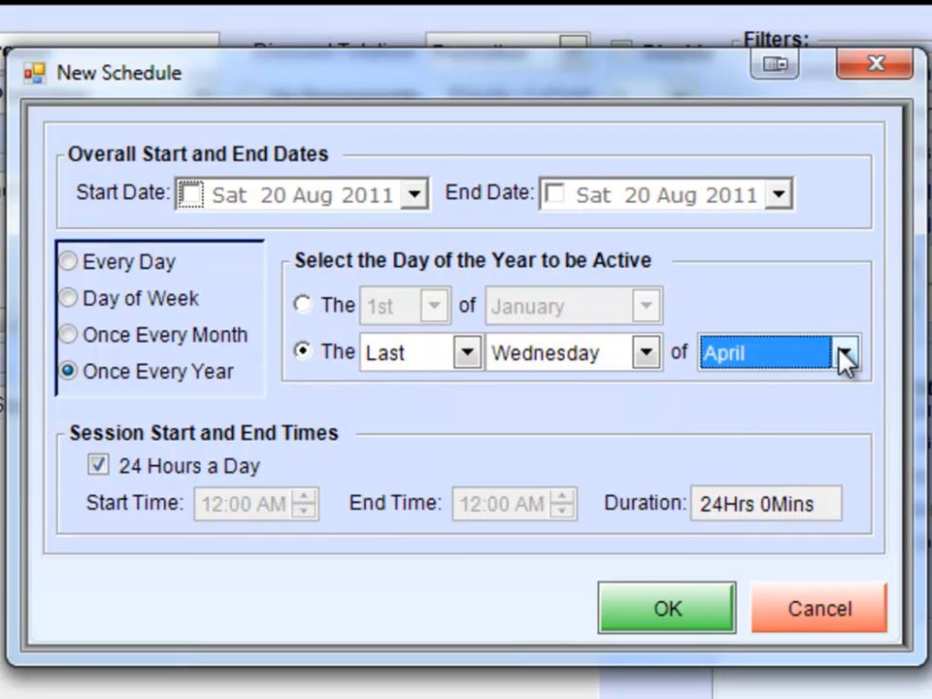
Enable the schedule's start and end dates, both at 20 Aug 2011, and save the schedule.
click(191, 194)
click(554, 194)
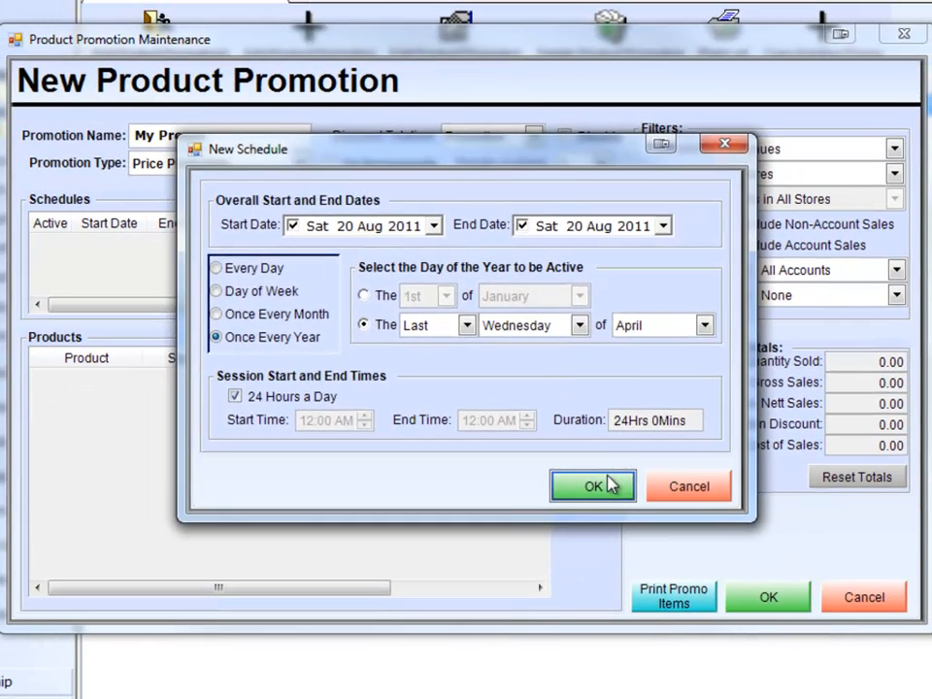
click(667, 608)
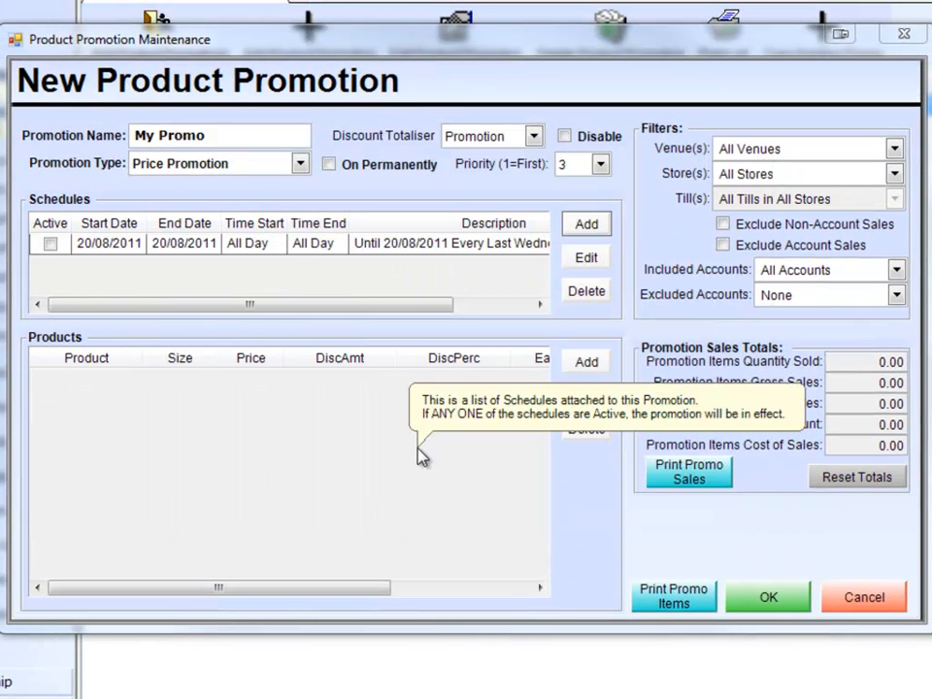